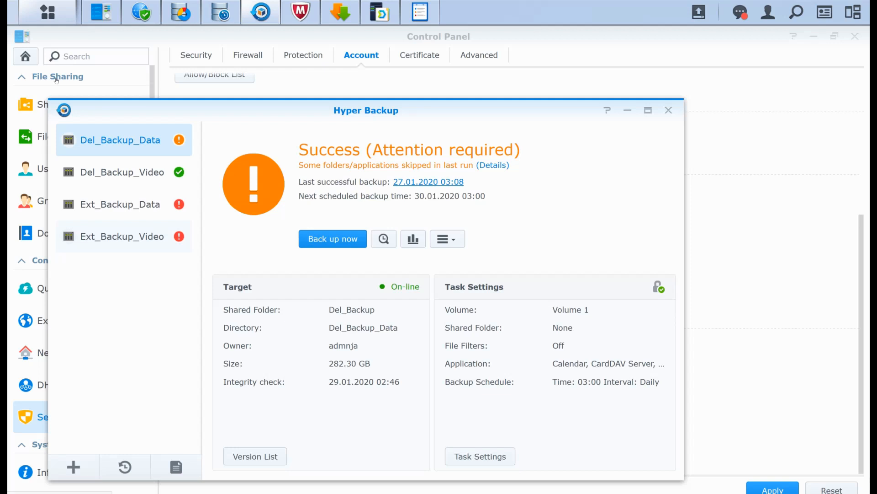
# - Check the hardening slide, return to DSM and open the first shared folder's general settings in Control Panel to review its Recycle Bin option
pyautogui.hotkey('alt', 'Tab')
pyautogui.hotkey('alt', 'Tab')
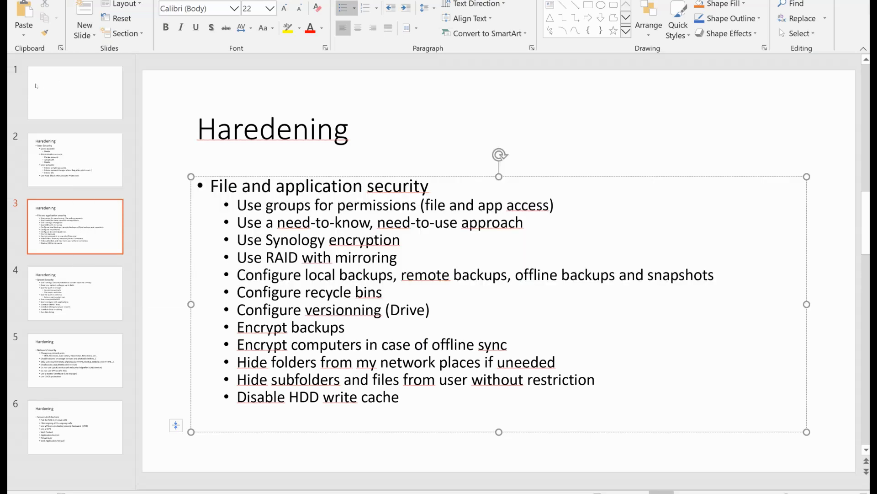
pyautogui.hotkey('alt', 'Tab')
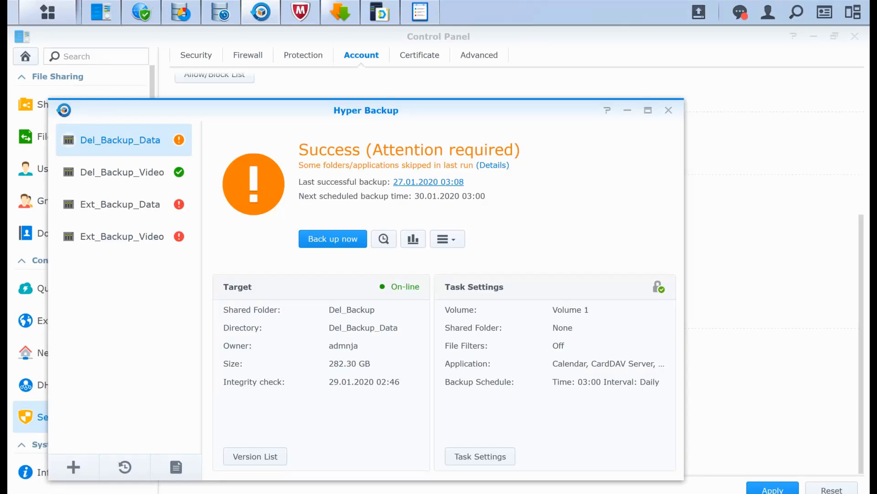
pyautogui.moveTo(341, 12)
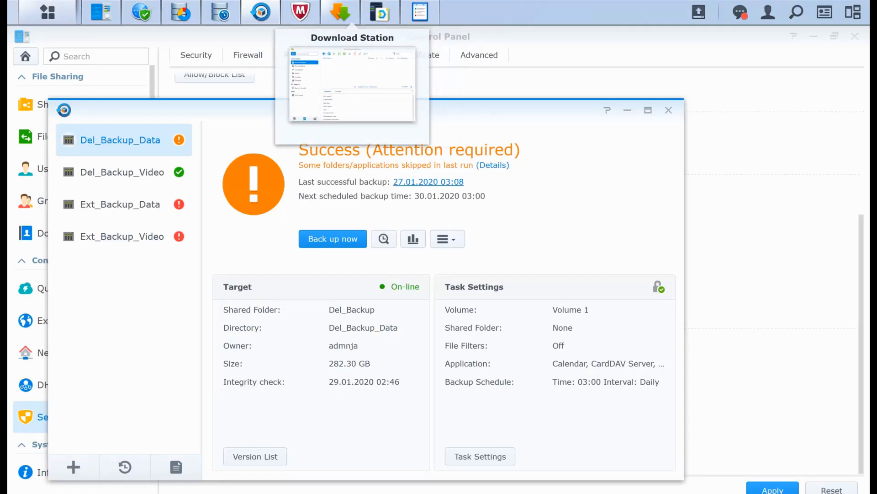
pyautogui.click(101, 12)
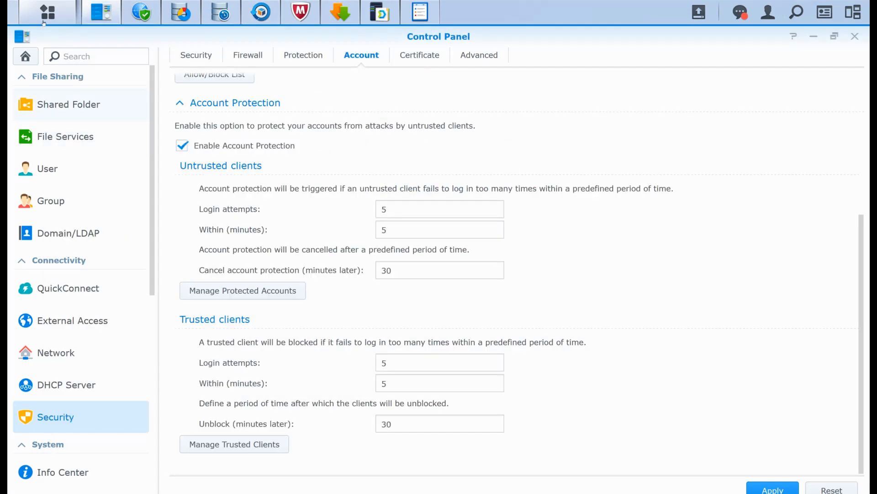
pyautogui.click(68, 104)
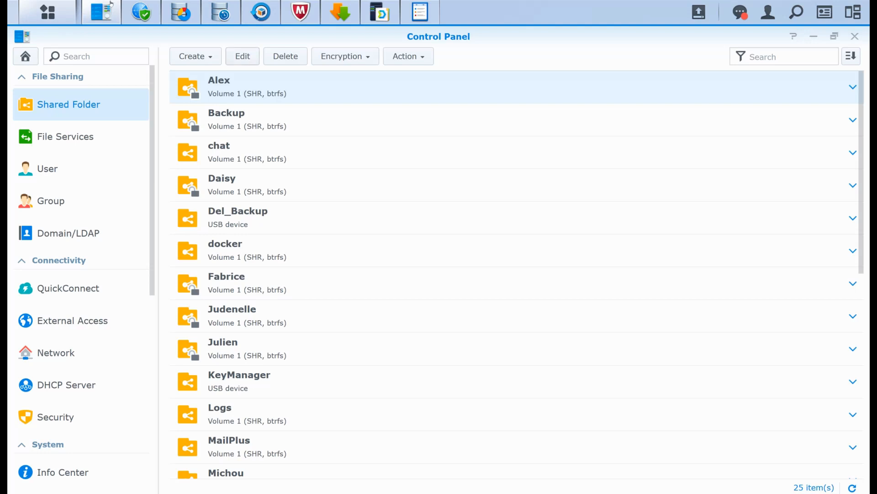
pyautogui.click(243, 56)
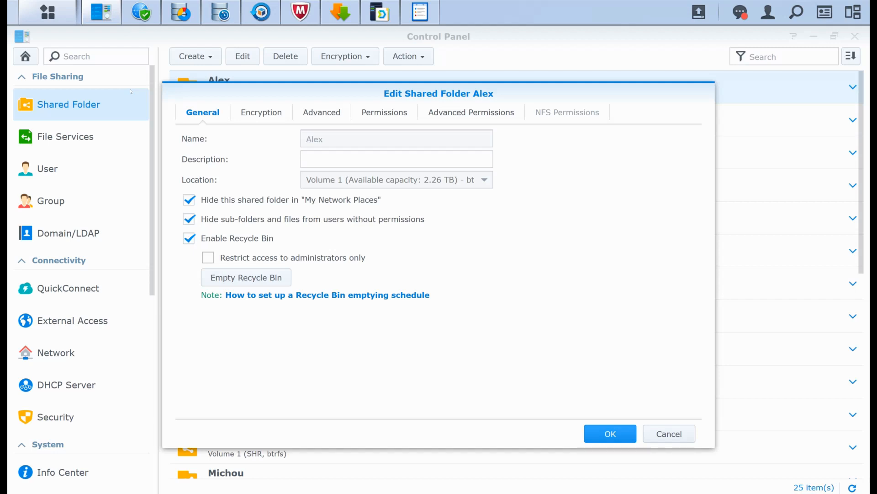
# - Switch to the PowerPoint slide and highlight the bullet "Configure versionning (Drive)"
pyautogui.hotkey('alt', 'Tab')
pyautogui.hotkey('alt', 'Tab')
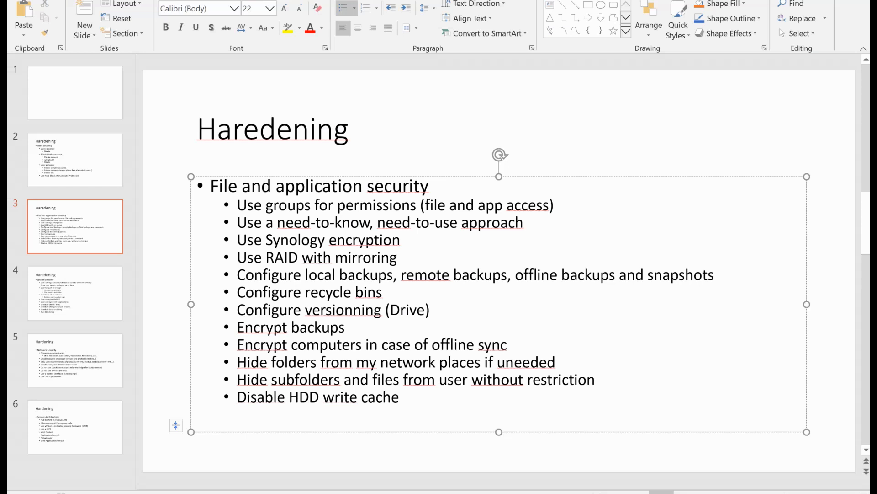
pyautogui.moveTo(239, 309); pyautogui.dragTo(433, 310)
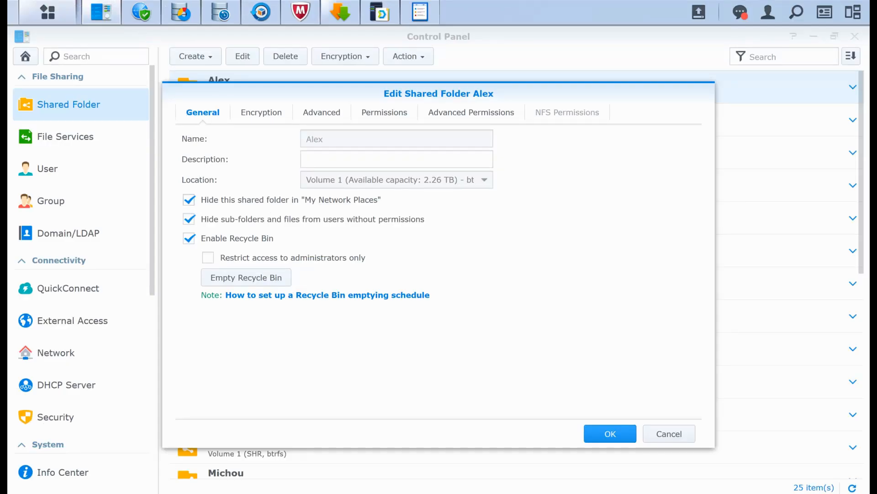
# - In Synology Drive Admin Console, review the version control settings of the first enabled team folder, including its maximum versions, and close them
pyautogui.click(380, 12)
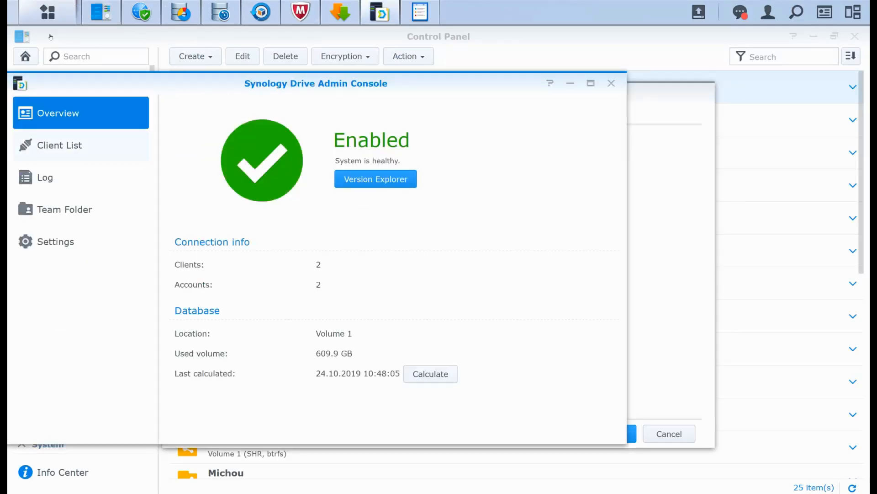
pyautogui.click(64, 209)
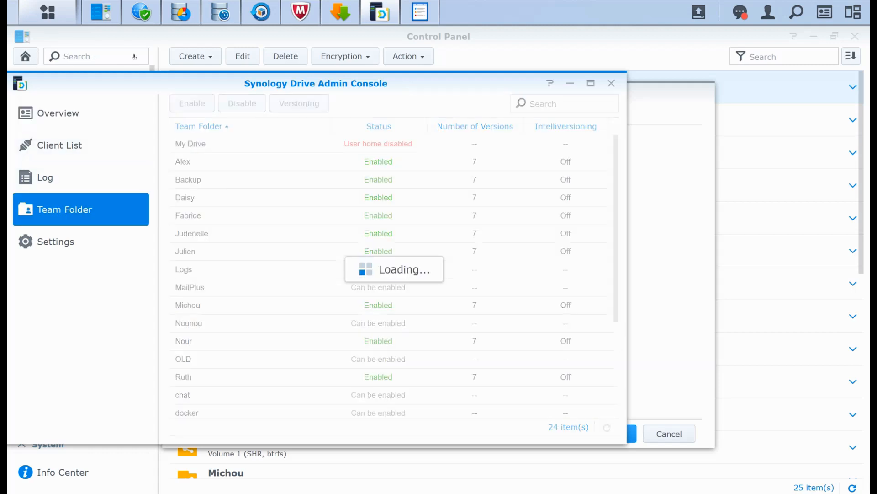
pyautogui.click(183, 162)
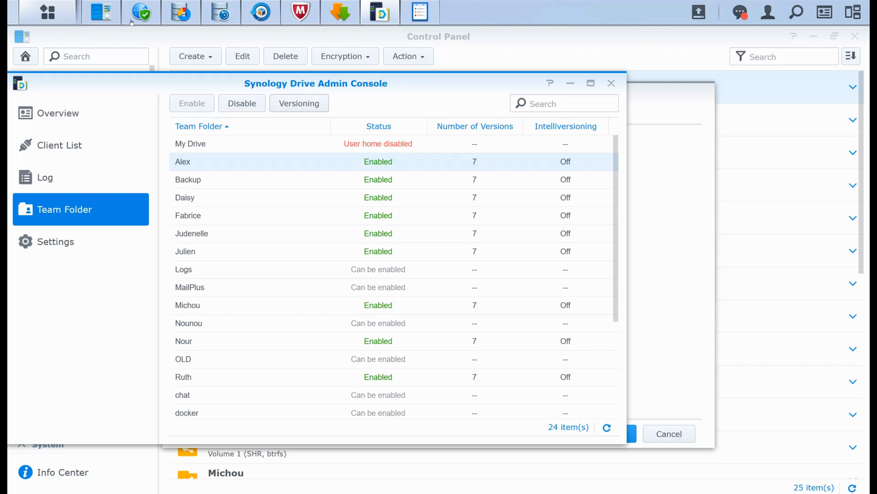
pyautogui.click(299, 103)
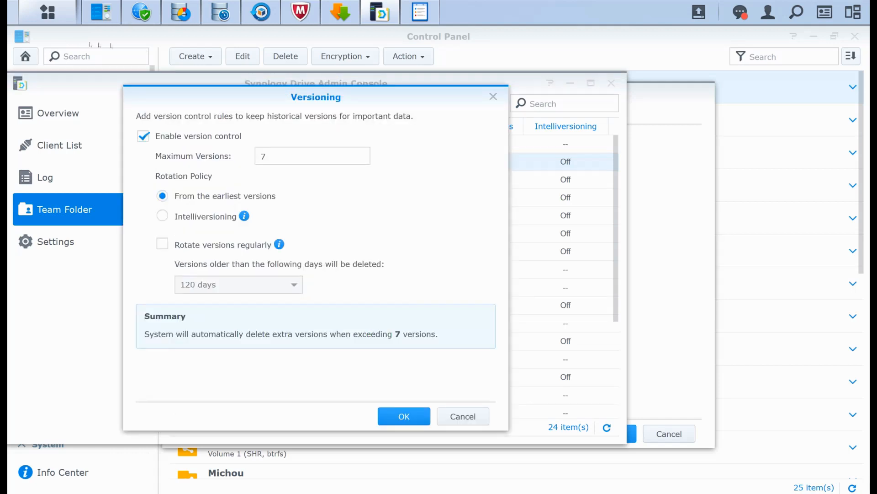
pyautogui.click(313, 157)
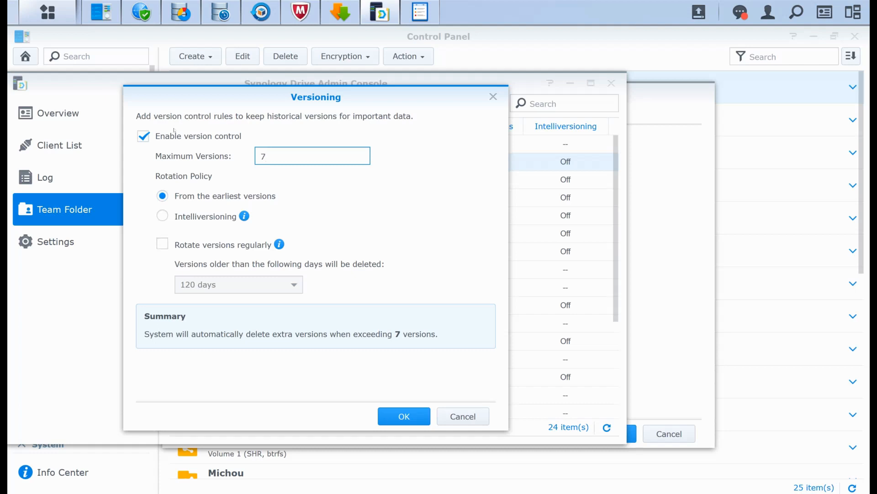
pyautogui.press('Return')
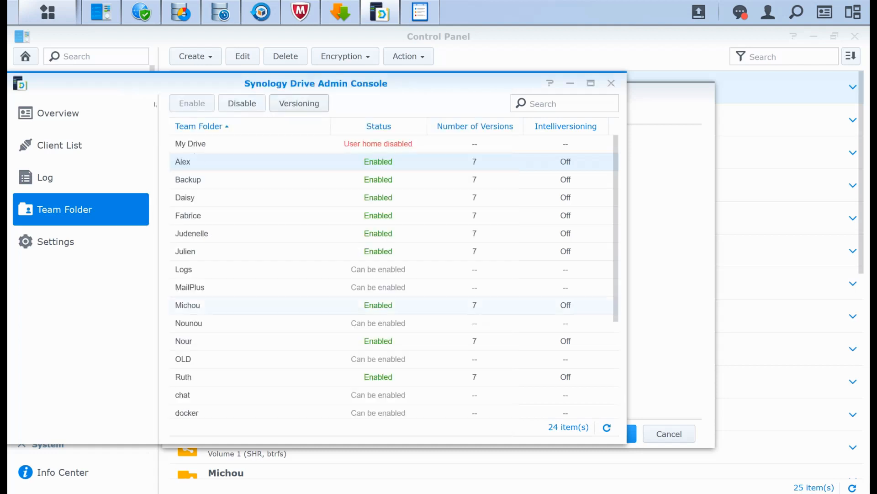
# - Highlight the slide's two bullets on hiding folders and subfolders, and bring back the shared folder's settings in DSM to review the matching options
pyautogui.hotkey('alt', 'Tab')
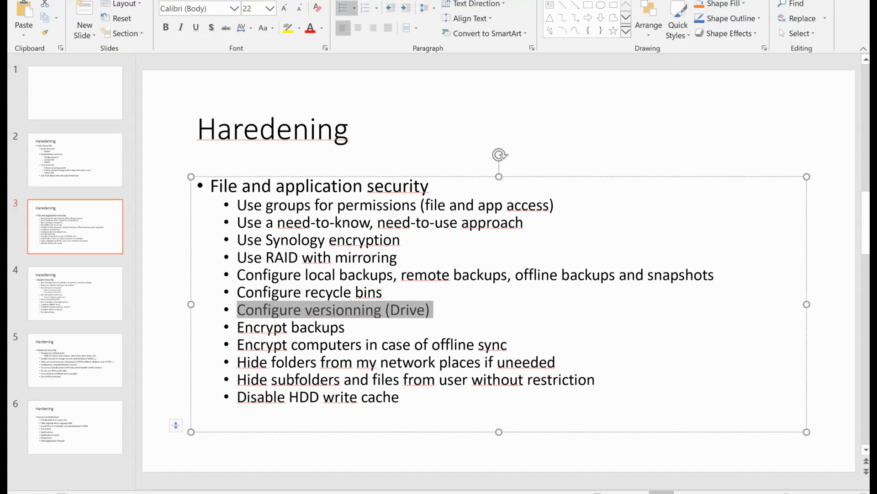
pyautogui.moveTo(236, 362); pyautogui.dragTo(573, 379)
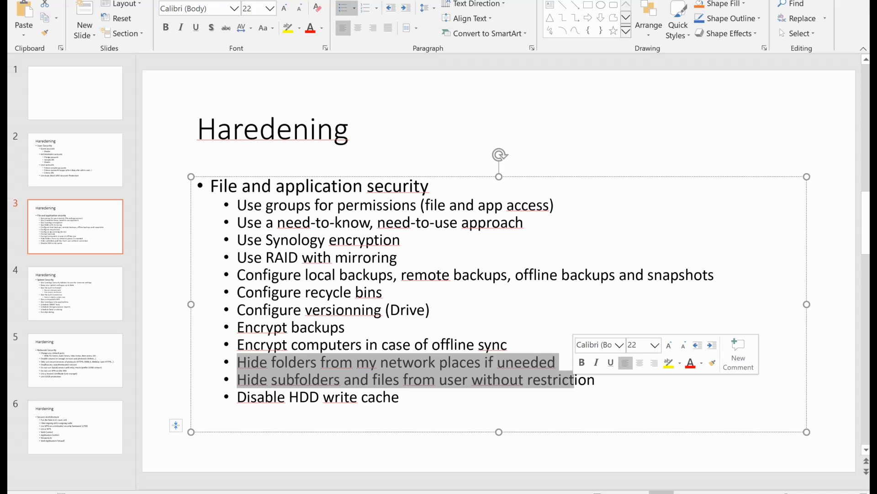
pyautogui.hotkey('alt', 'Tab')
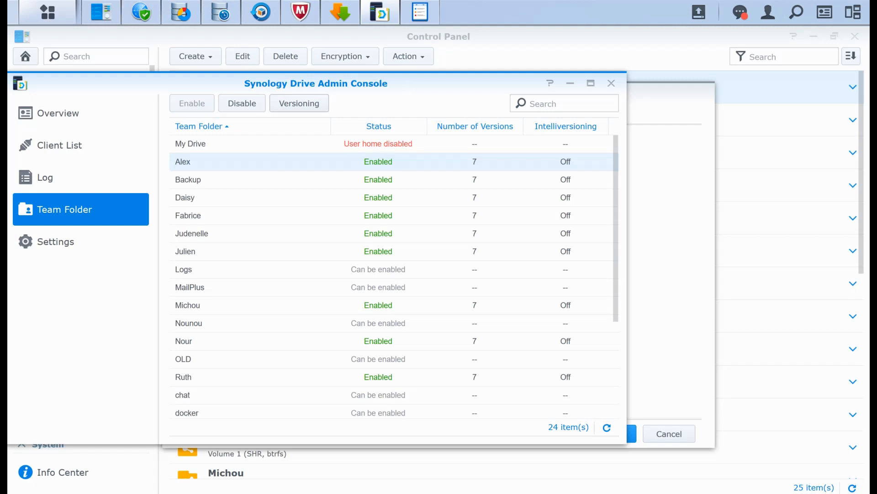
pyautogui.click(100, 12)
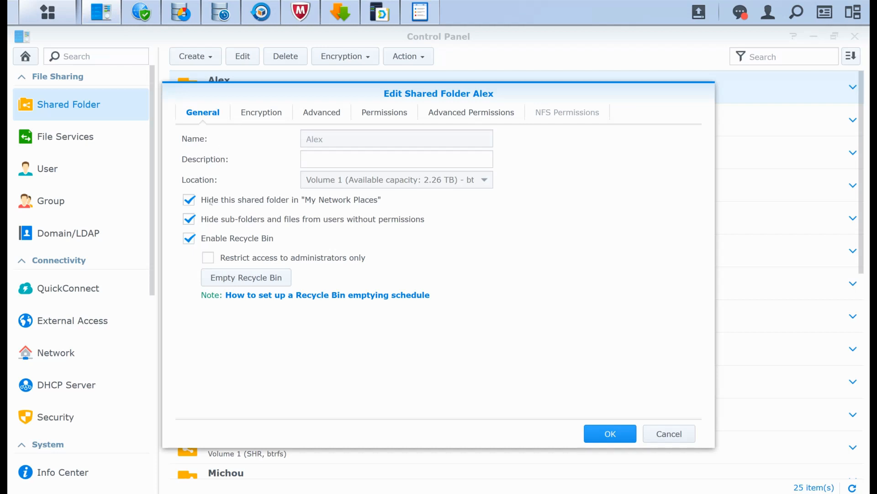
# - Consult the slide, and review the write cache configuration of Drive 1 in Storage Manager without changing it
pyautogui.hotkey('alt', 'Tab')
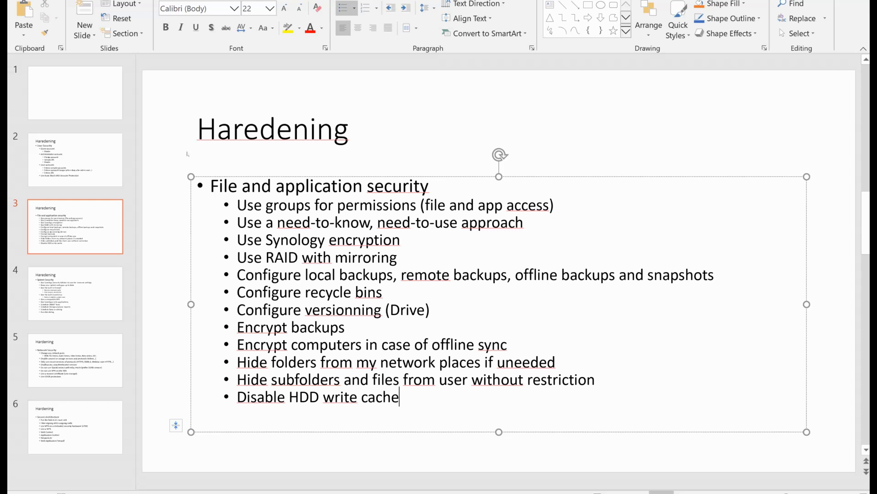
pyautogui.hotkey('alt', 'Tab')
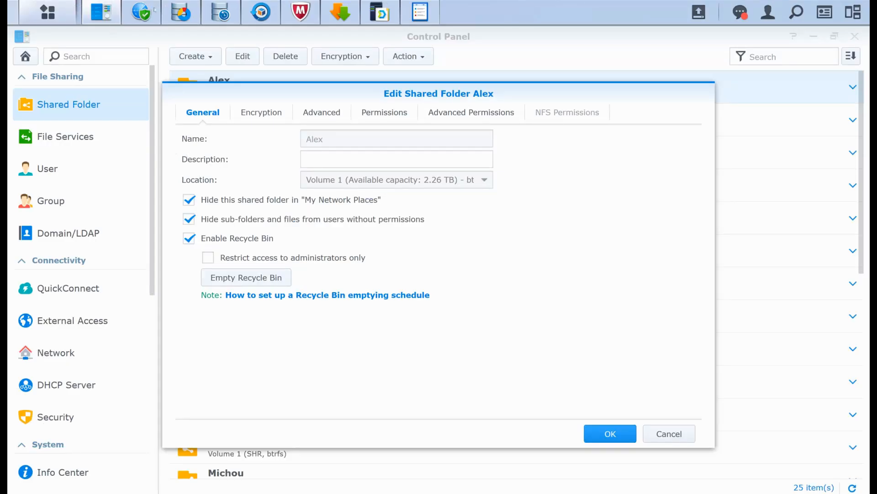
pyautogui.moveTo(261, 13)
pyautogui.moveTo(221, 13)
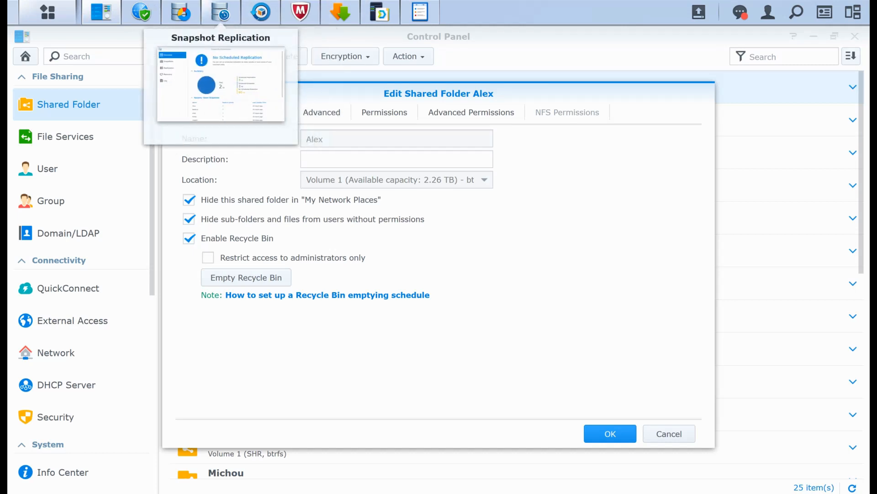
pyautogui.click(181, 13)
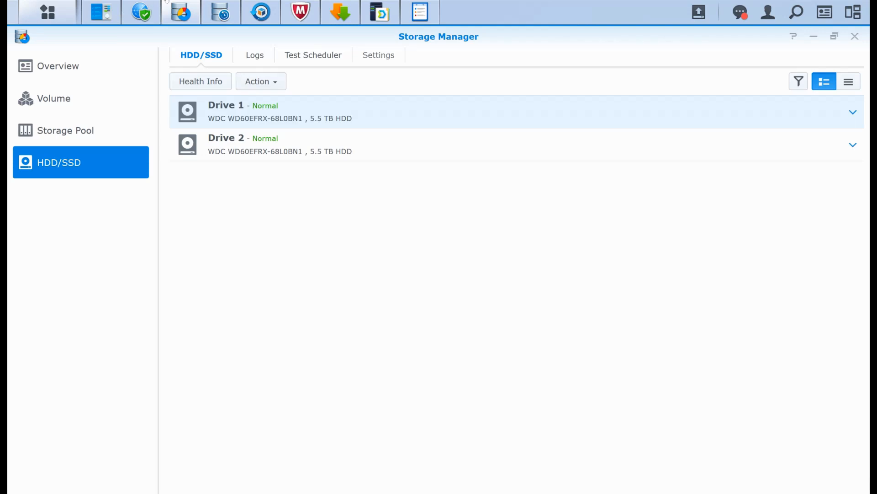
pyautogui.click(261, 81)
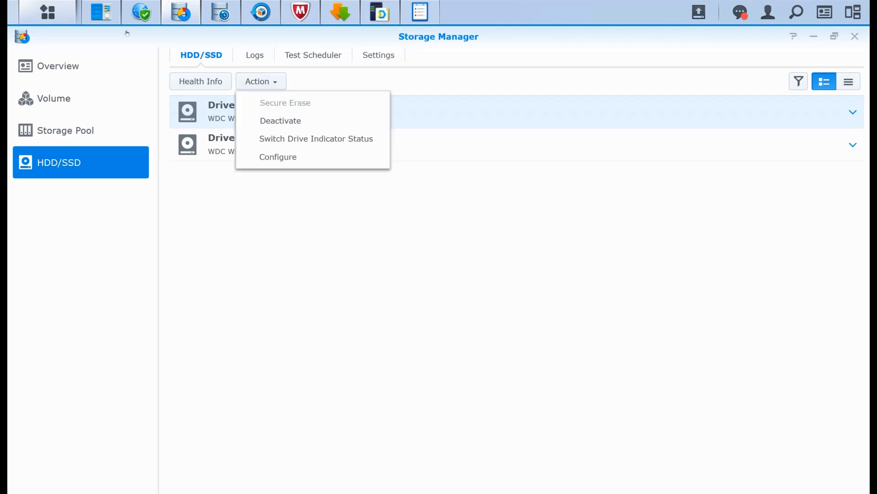
pyautogui.click(278, 157)
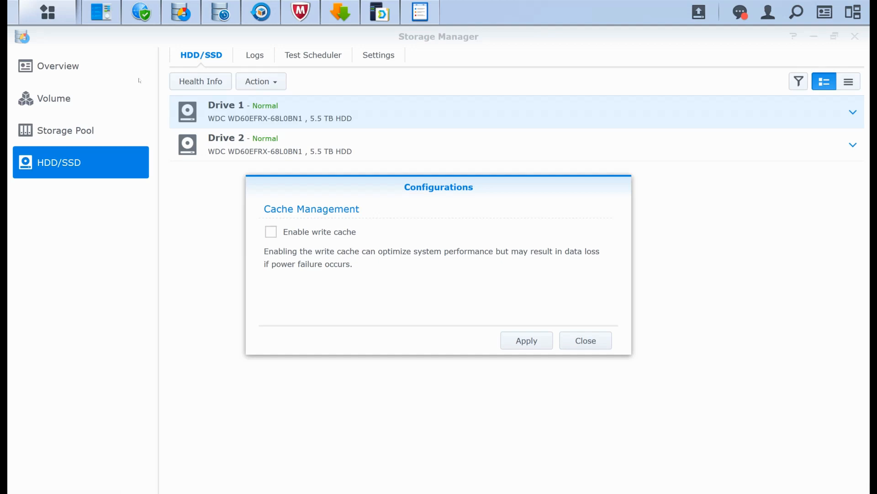
pyautogui.click(586, 341)
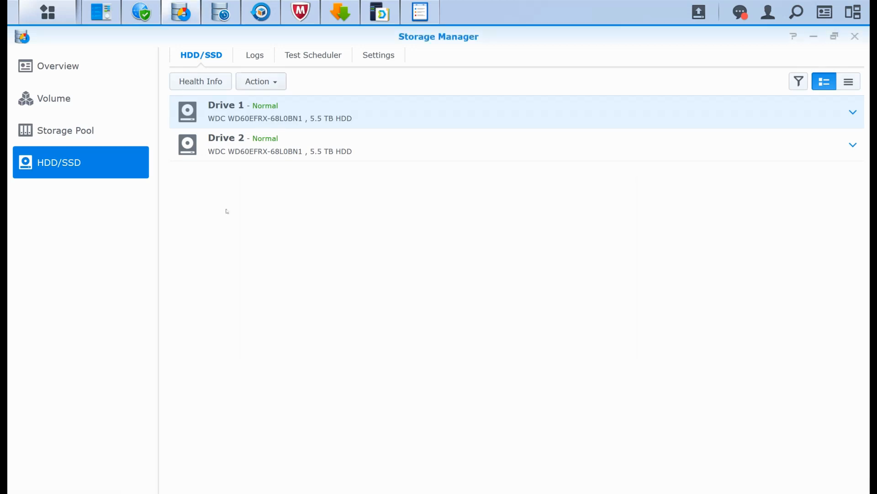
# - Show slide 4 of the hardening presentation in PowerPoint, and bring up the Security Advisor results in DSM
pyautogui.hotkey('alt', 'Tab')
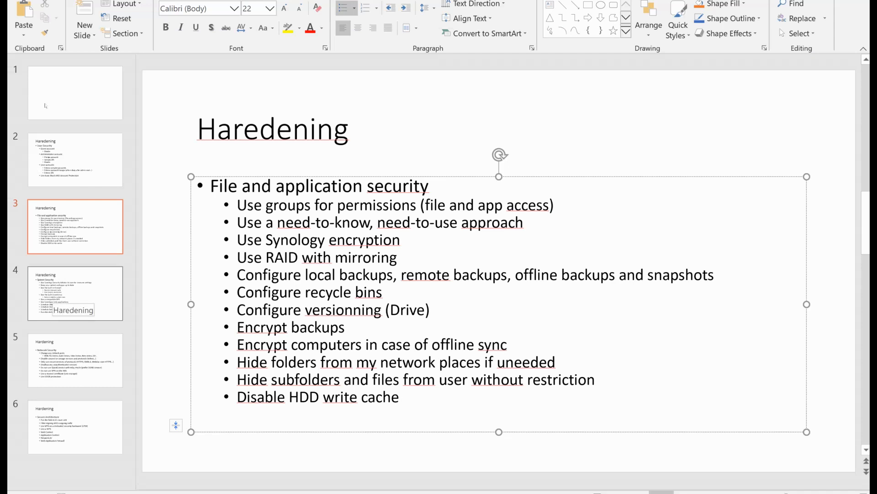
pyautogui.click(54, 298)
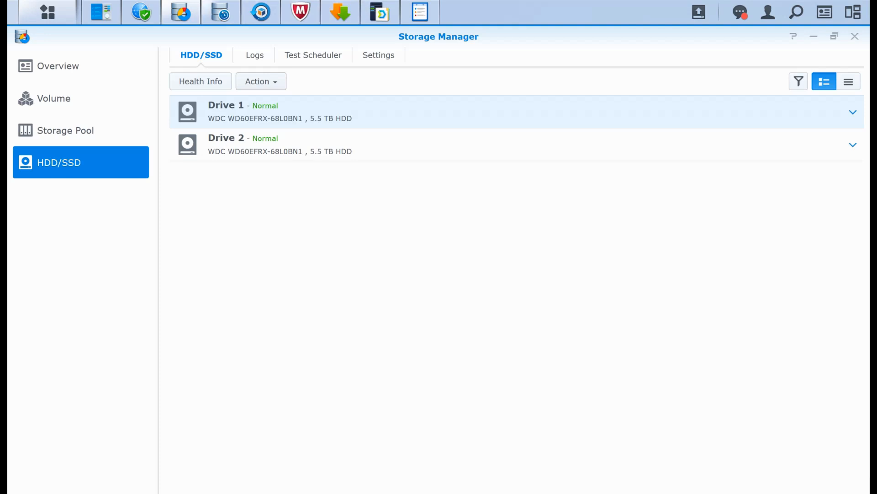
pyautogui.click(141, 12)
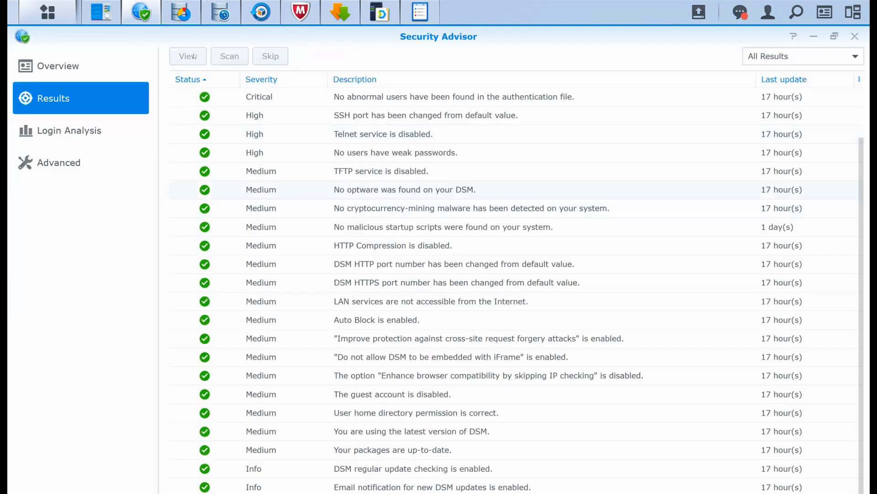
# - Go through the Security Advisor results, examining the checks on services, ports, passwords, Auto Block, malware, guest account, DSM version and package updates
pyautogui.scroll(2, 432, 188)
pyautogui.scroll(-1, 434, 190)
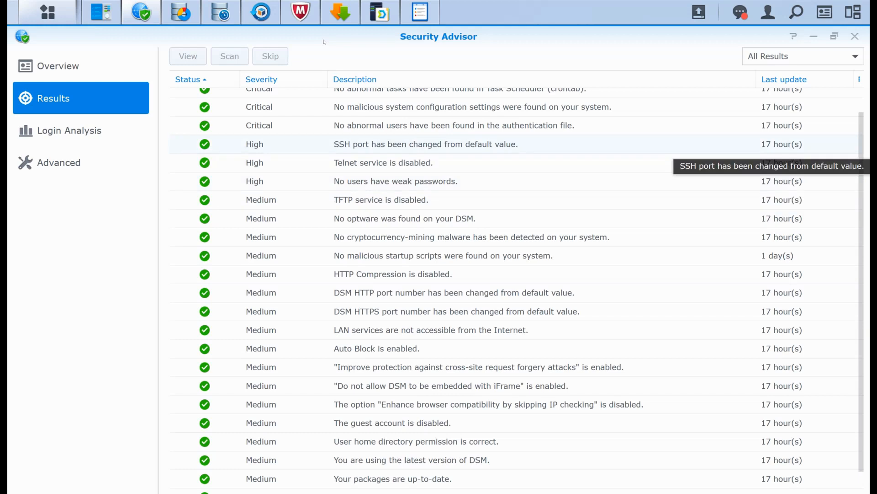
pyautogui.scroll(-1, 457, 149)
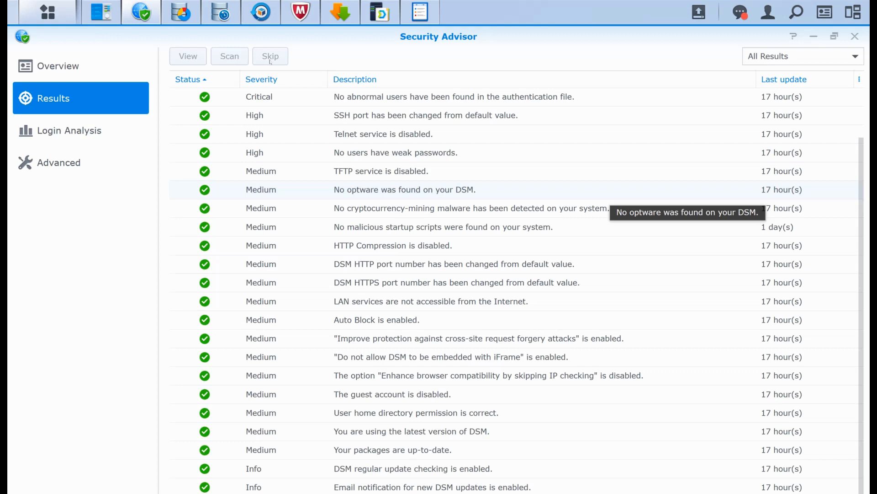
pyautogui.click(472, 175)
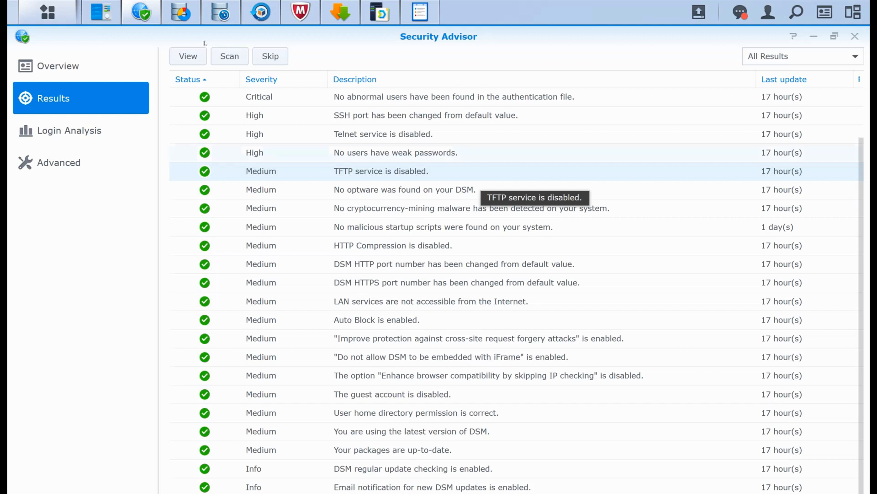
pyautogui.click(419, 156)
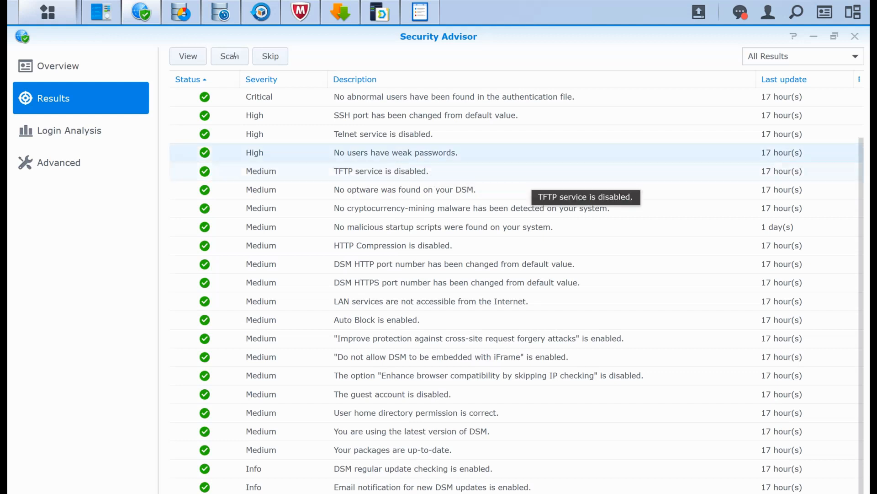
pyautogui.press('Up')
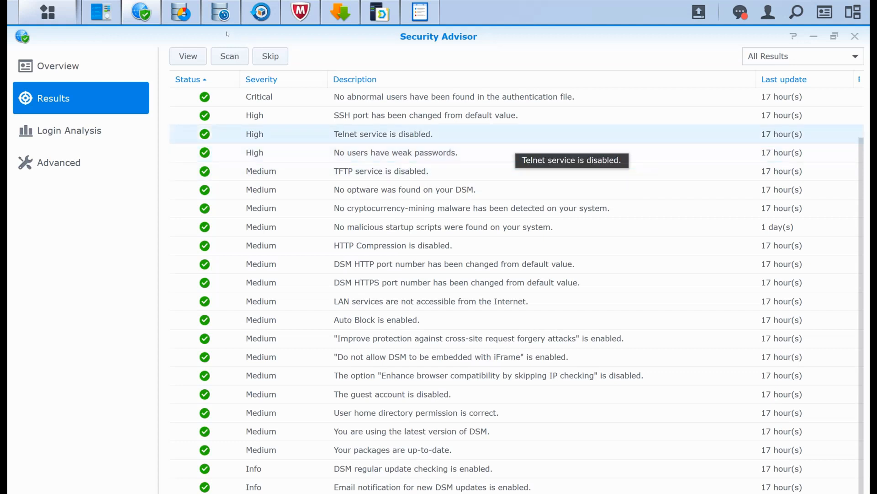
pyautogui.press('Down')
pyautogui.press('Down')
pyautogui.press('Down')
pyautogui.press('Down')
pyautogui.press('Down')
pyautogui.press('Down')
pyautogui.press('Down')
pyautogui.press('Down')
pyautogui.press('Down')
pyautogui.press('Down')
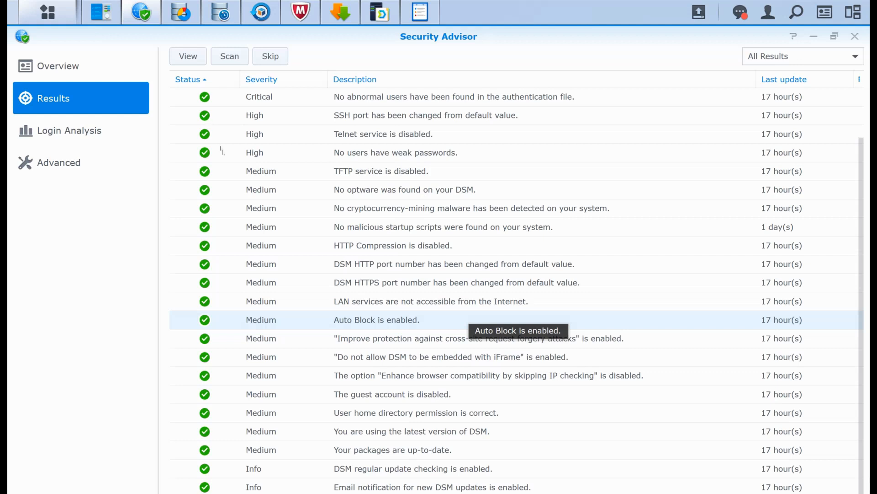
pyautogui.press('Down')
pyautogui.press('Down')
pyautogui.press('Down')
pyautogui.press('Down')
pyautogui.press('Down')
pyautogui.press('Down')
pyautogui.press('Down')
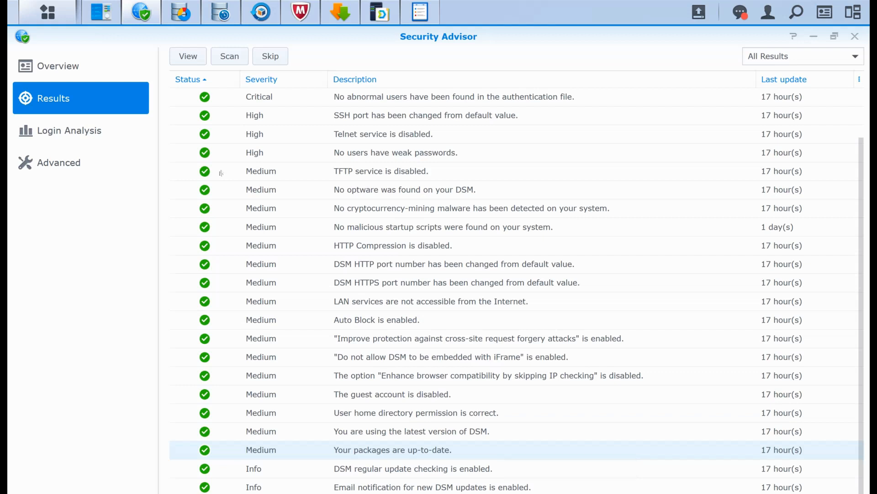
pyautogui.press('Up')
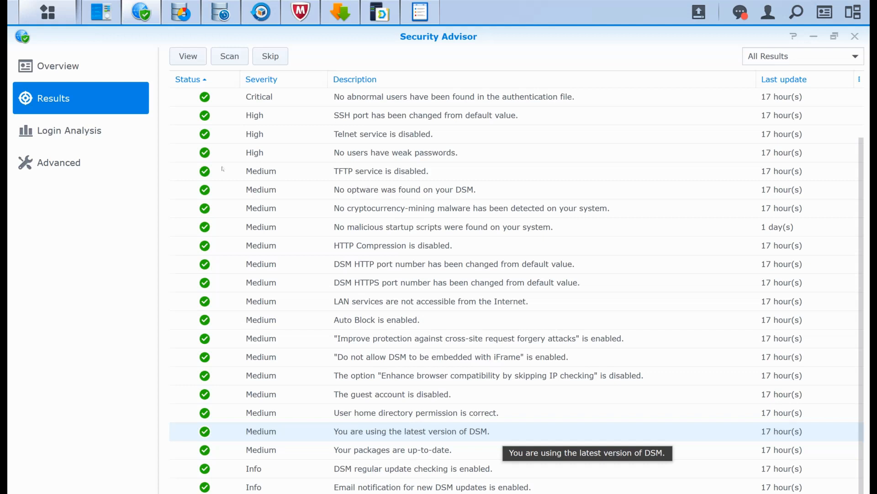
pyautogui.press('Up')
pyautogui.press('Up')
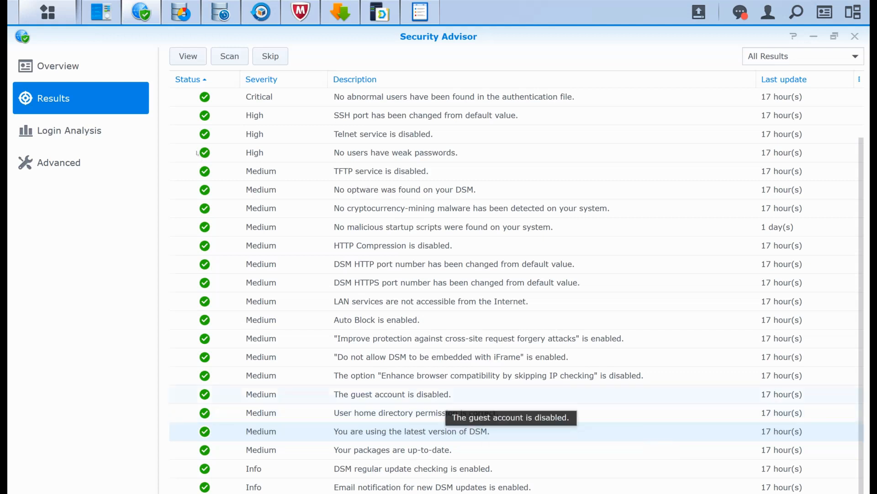
pyautogui.press('Up')
pyautogui.press('Up')
pyautogui.press('Up')
pyautogui.press('Up')
pyautogui.press('Up')
pyautogui.press('Up')
pyautogui.press('Up')
pyautogui.press('Up')
pyautogui.press('Up')
pyautogui.press('Up')
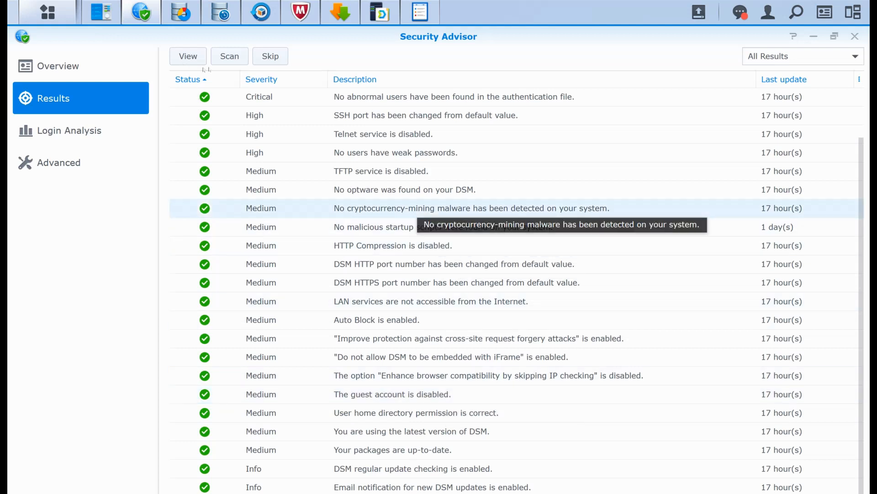
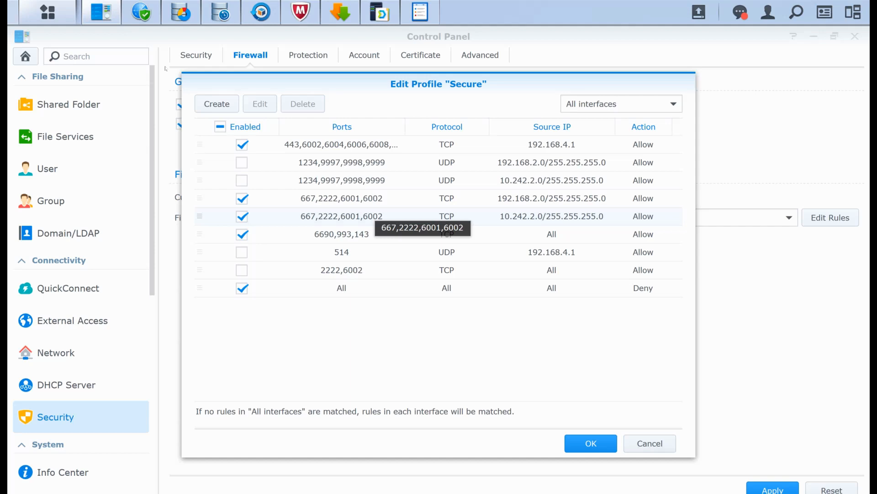
# - Go through the rules of the Secure firewall profile, and examine the built-in applications a new rule can use for its ports
pyautogui.click(556, 148)
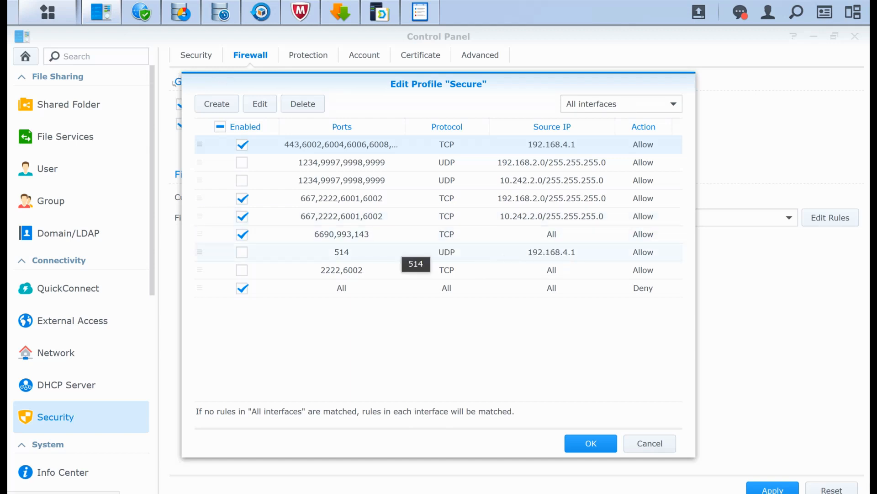
pyautogui.click(382, 237)
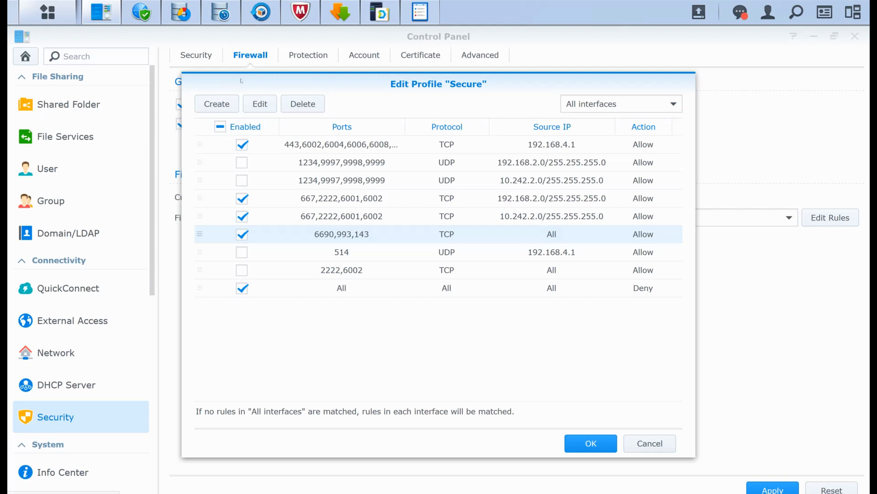
pyautogui.click(217, 104)
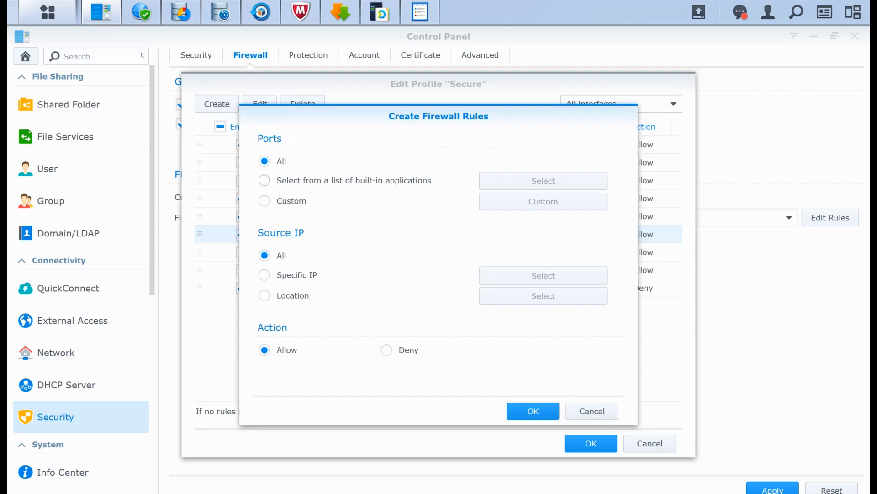
pyautogui.click(264, 180)
pyautogui.click(265, 161)
pyautogui.click(265, 180)
pyautogui.click(543, 180)
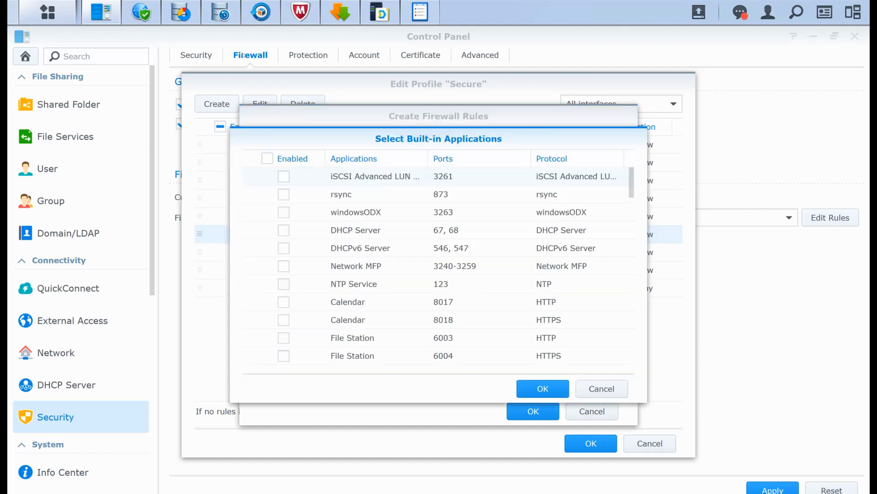
pyautogui.scroll(-3, 457, 246)
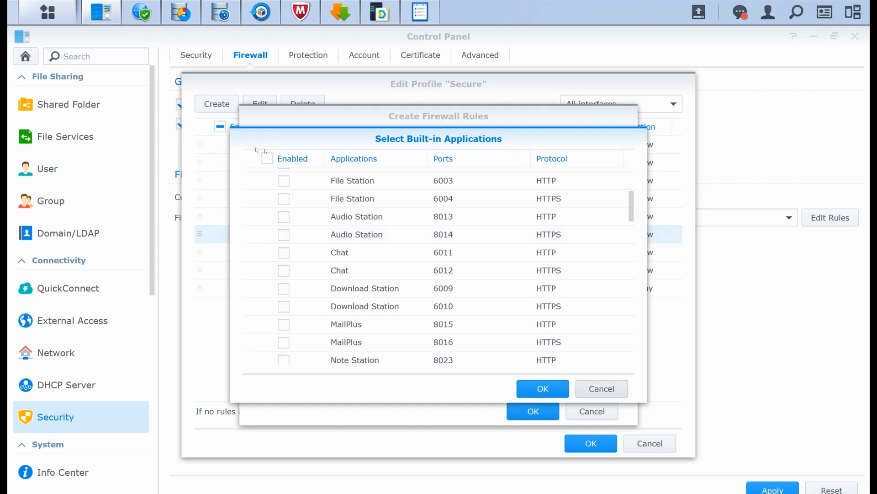
pyautogui.click(602, 388)
# - Show the custom port, source location and deny options of a new firewall rule, and close the profile without adding the rule
pyautogui.click(264, 201)
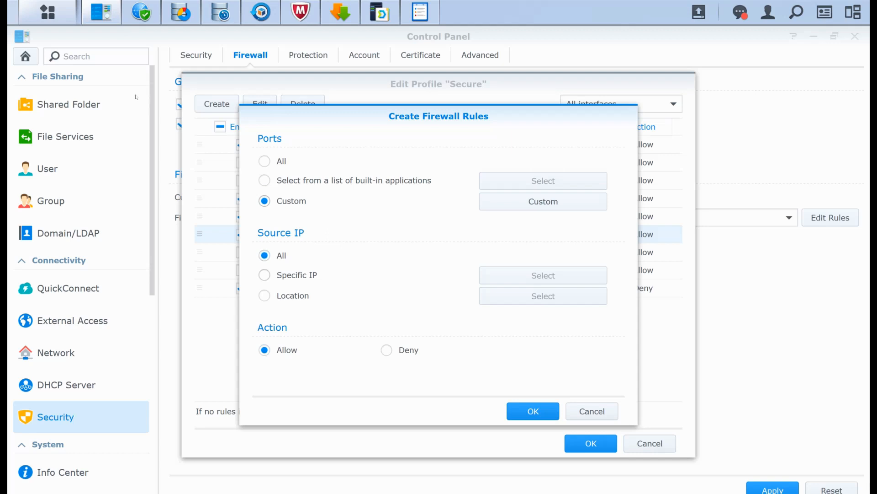
pyautogui.click(265, 296)
pyautogui.click(543, 296)
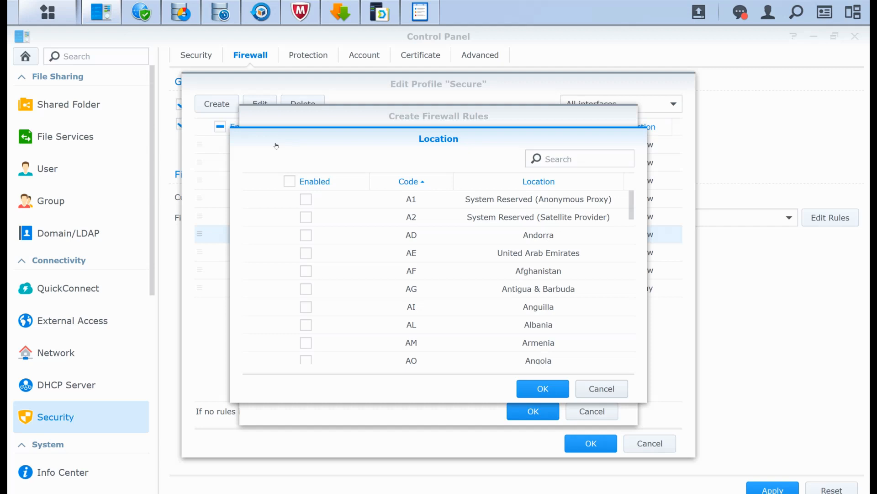
pyautogui.click(602, 389)
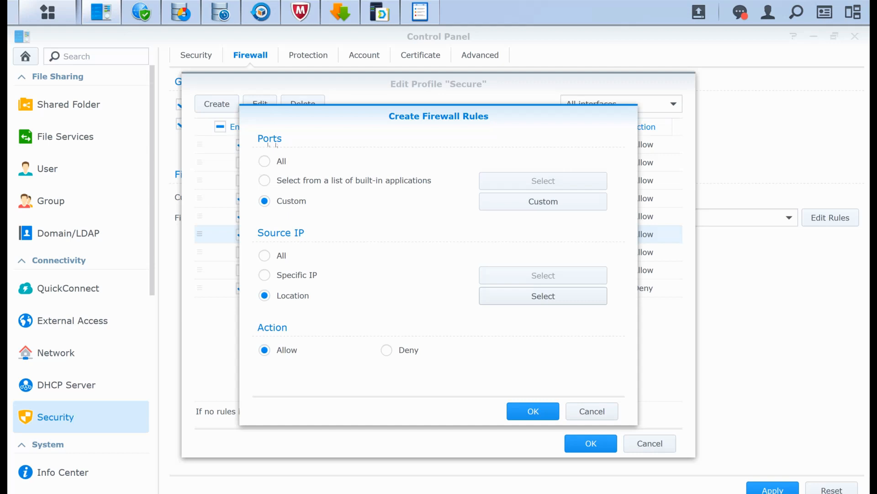
pyautogui.click(387, 350)
pyautogui.click(533, 411)
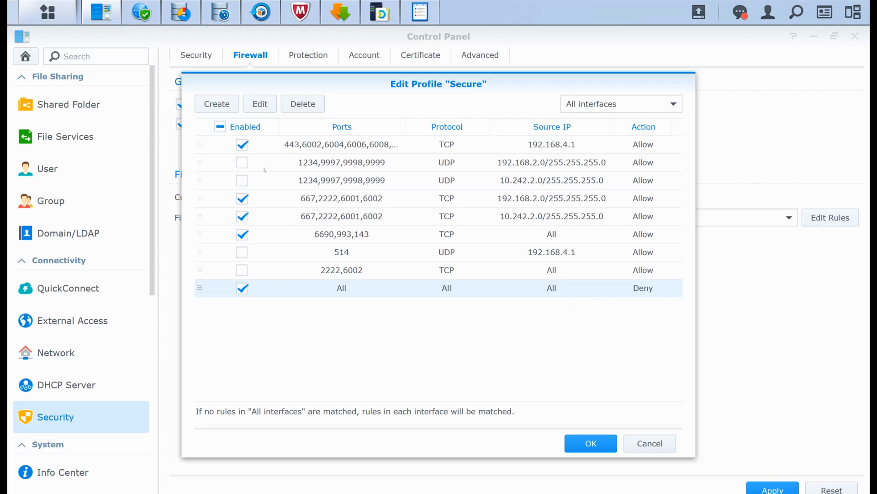
pyautogui.press('Return')
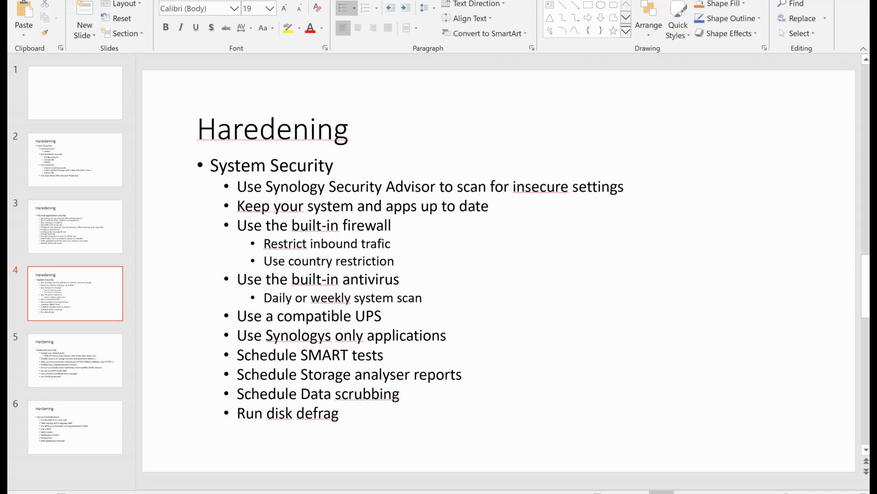
# - Highlight the slide's antivirus bullets in PowerPoint, and review the update, scheduled scan and log pages of Antivirus by McAfee in DSM
pyautogui.moveTo(424, 298); pyautogui.dragTo(237, 279)
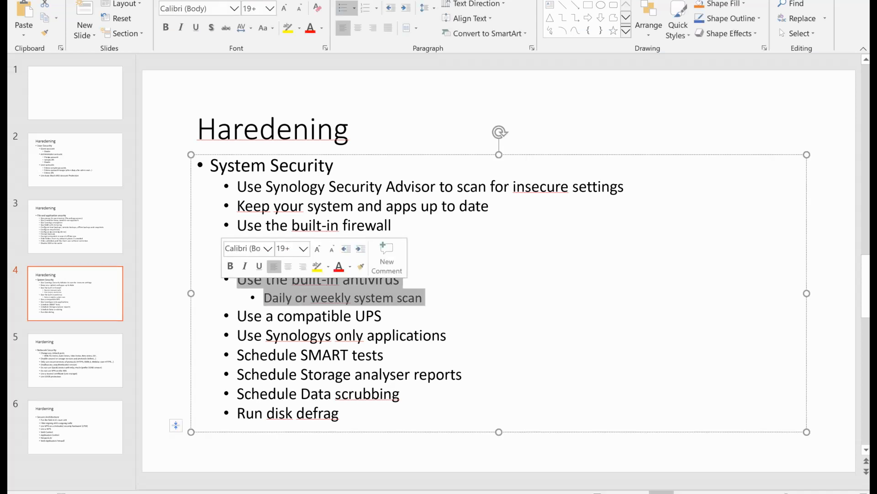
pyautogui.click(214, 189)
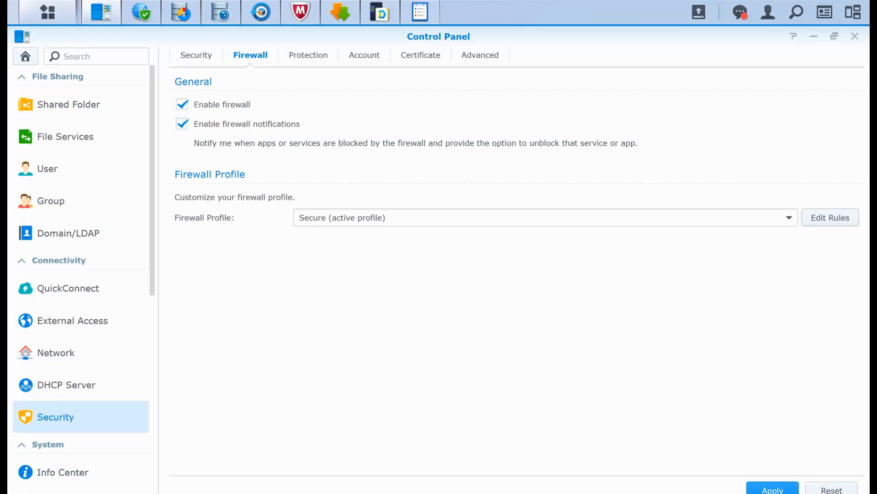
pyautogui.click(301, 11)
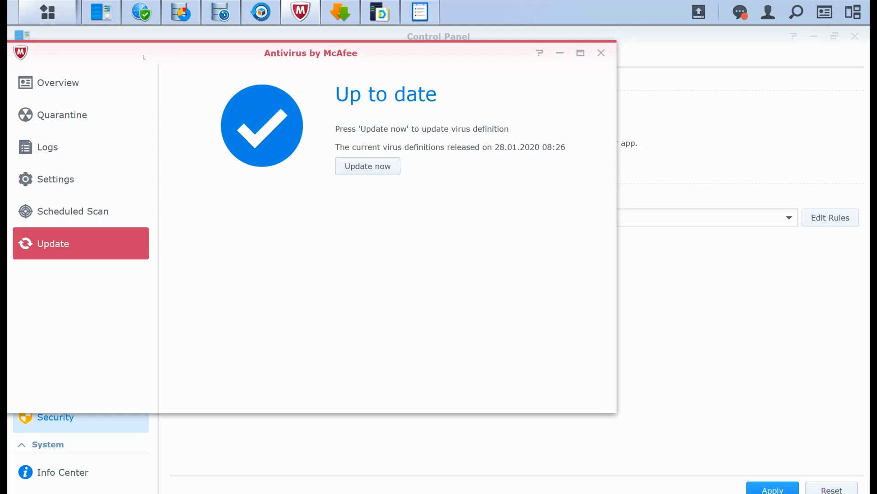
pyautogui.click(81, 211)
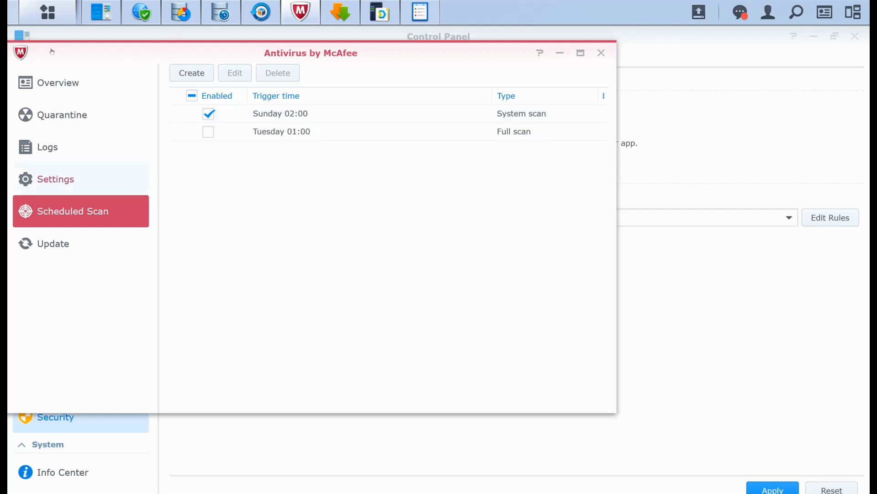
pyautogui.click(48, 147)
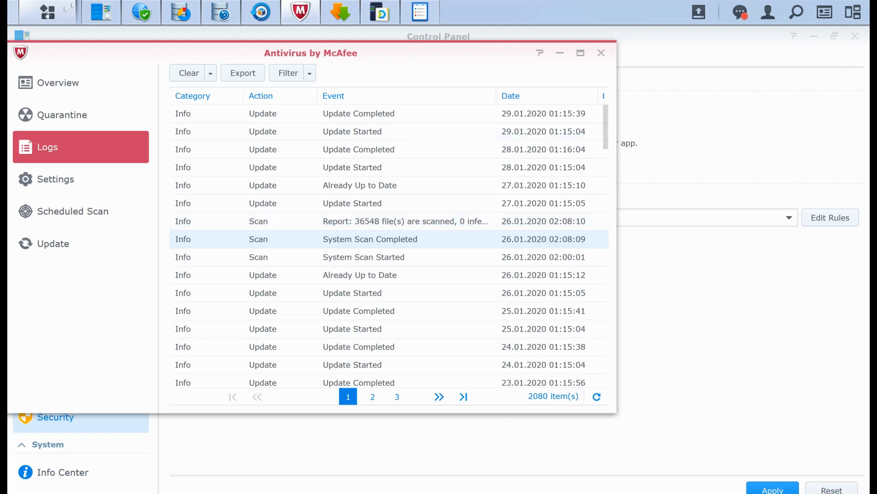
pyautogui.click(58, 83)
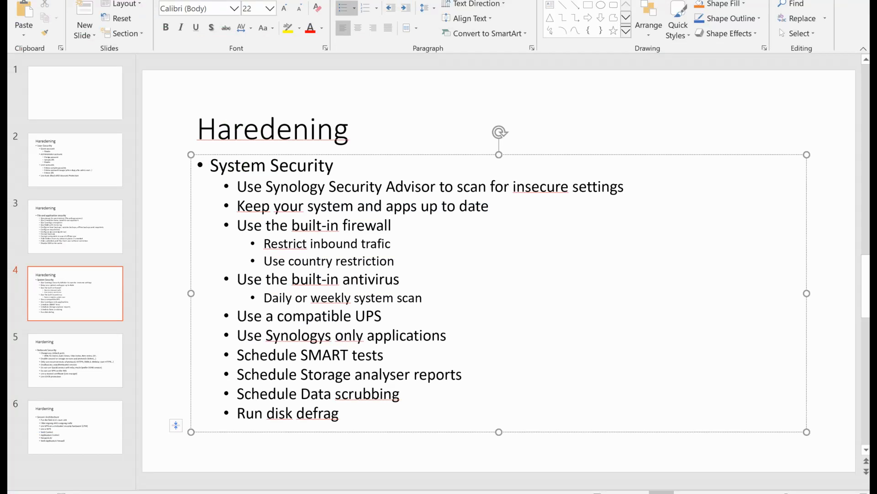
# - Highlight the "Use a compatible UPS" bullet in PowerPoint, and review the UPS settings and device information in DSM's Control Panel
pyautogui.moveTo(382, 316); pyautogui.dragTo(237, 316)
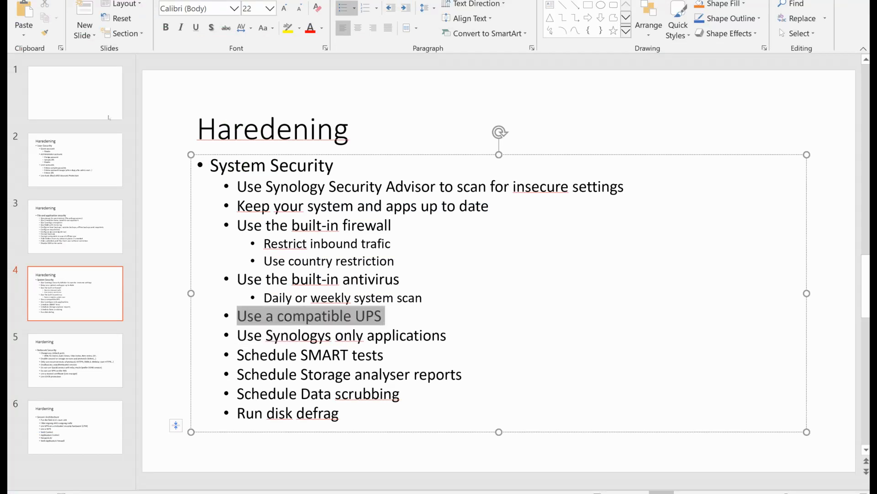
pyautogui.click(384, 355)
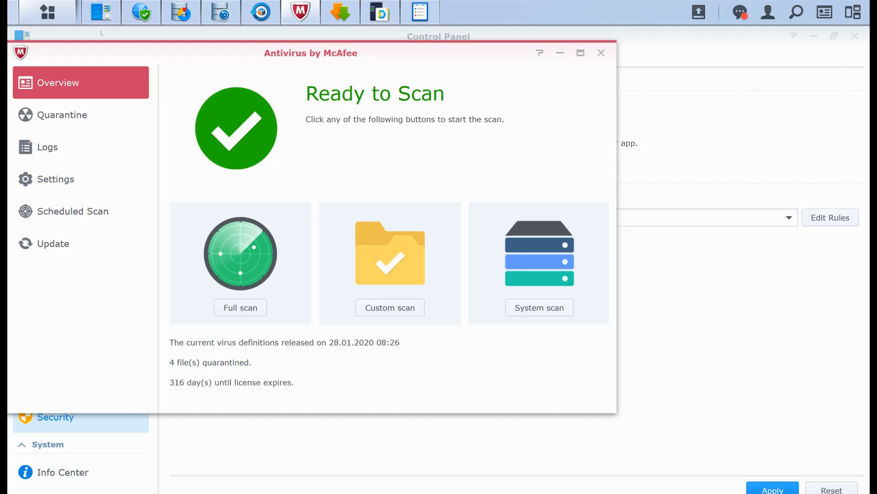
pyautogui.moveTo(94, 12)
pyautogui.click(57, 78)
pyautogui.scroll(-8, 50, 106)
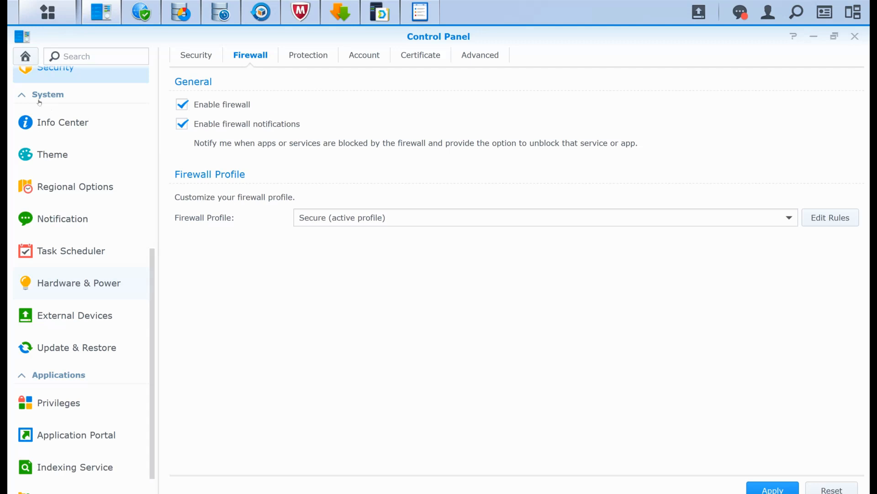
pyautogui.click(79, 282)
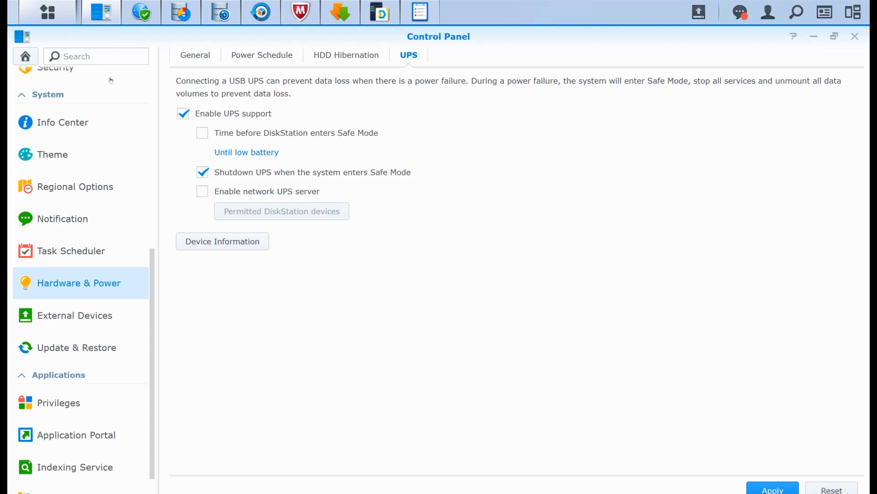
pyautogui.click(223, 241)
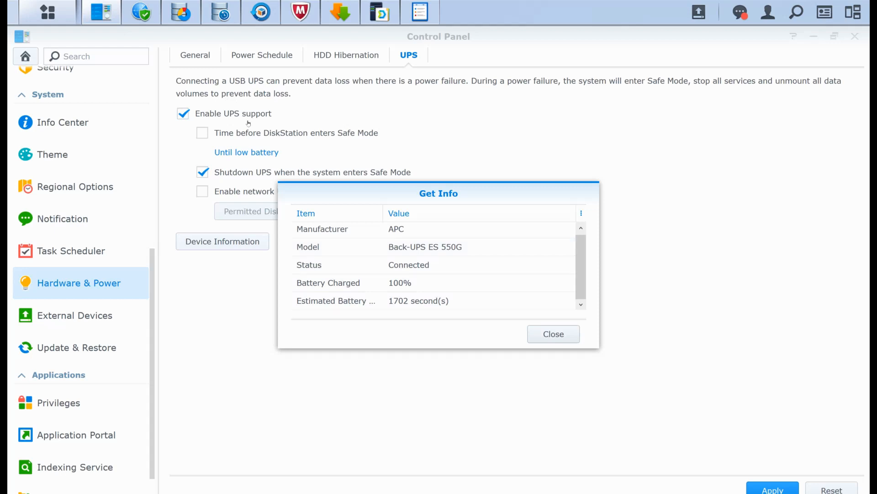
pyautogui.press('Escape')
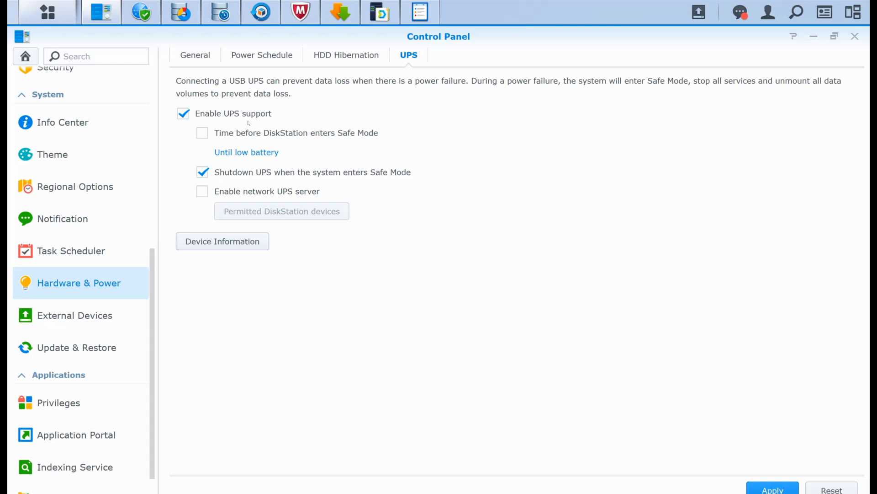
# - Highlight the "Schedule SMART tests" bullet in PowerPoint, and review the quick and extended S.M.A.R.T. test tasks in DSM's Storage Manager
pyautogui.hotkey('alt', 'Tab')
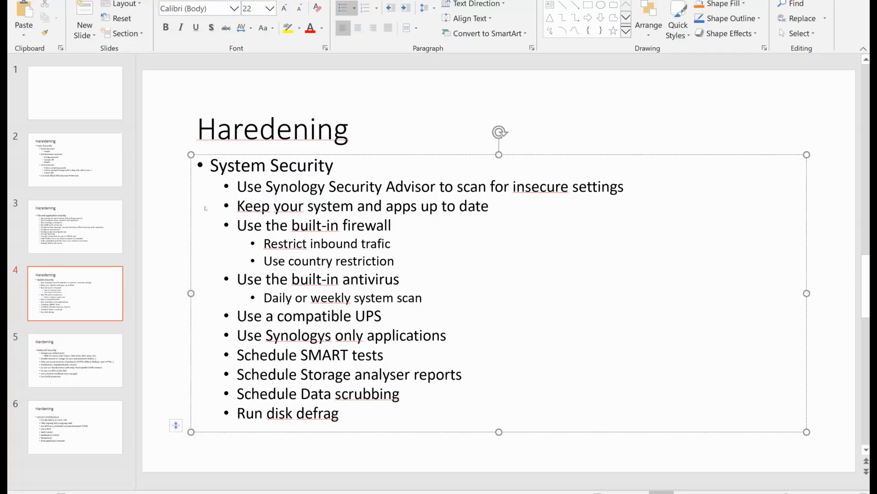
pyautogui.moveTo(384, 355); pyautogui.dragTo(237, 357)
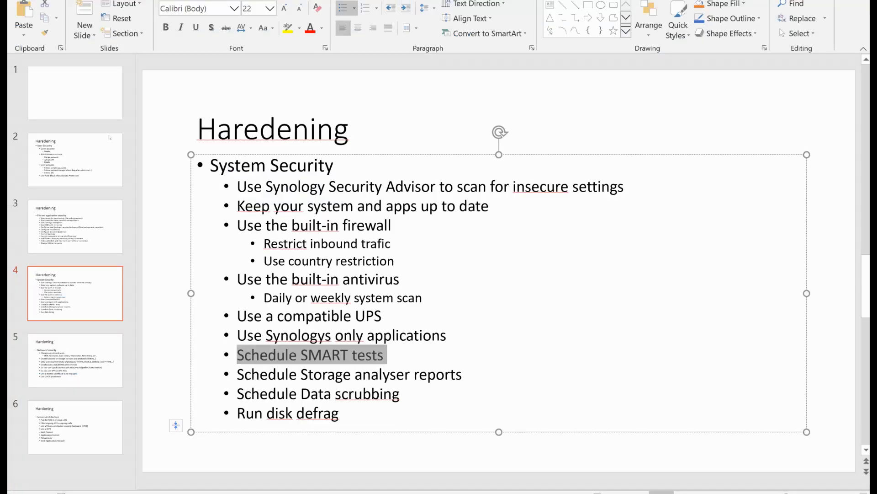
pyautogui.click(383, 316)
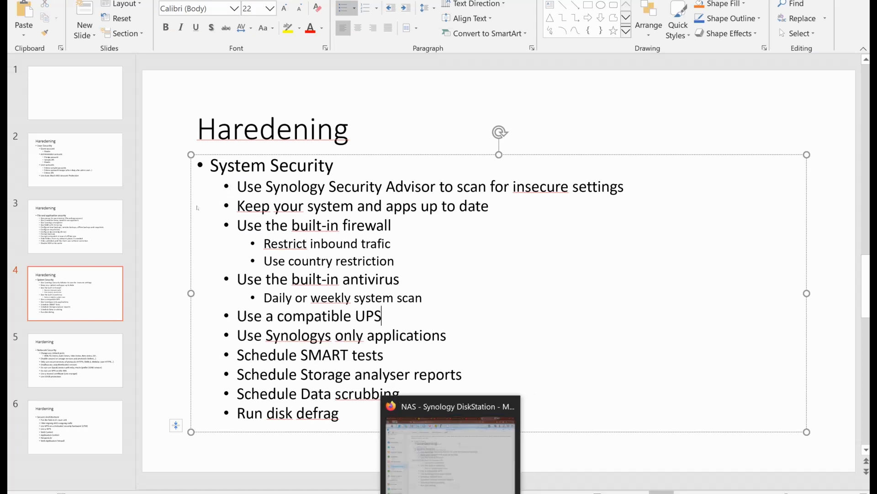
pyautogui.click(450, 493)
pyautogui.scroll(-1, 49, 150)
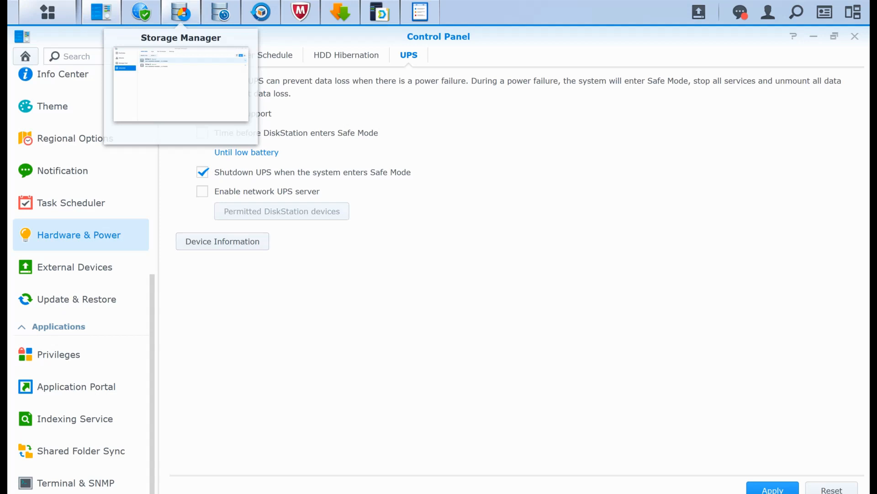
pyautogui.click(181, 13)
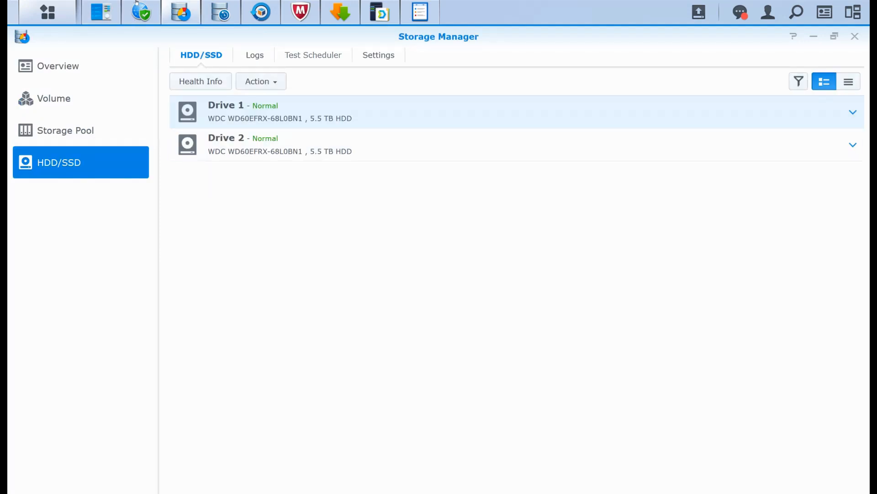
pyautogui.click(313, 55)
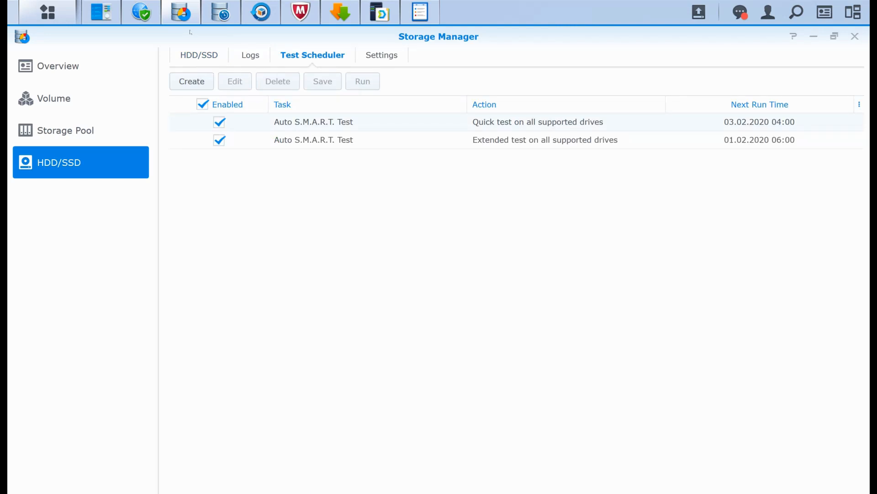
pyautogui.click(421, 126)
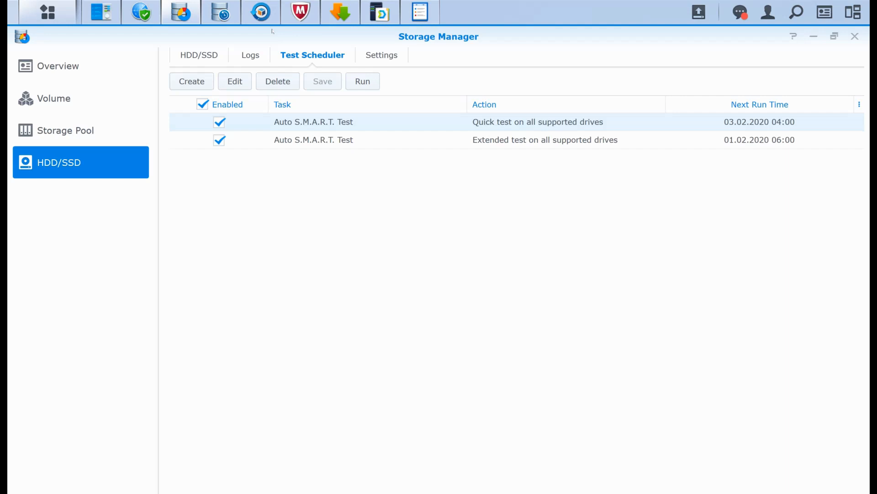
pyautogui.press('Down')
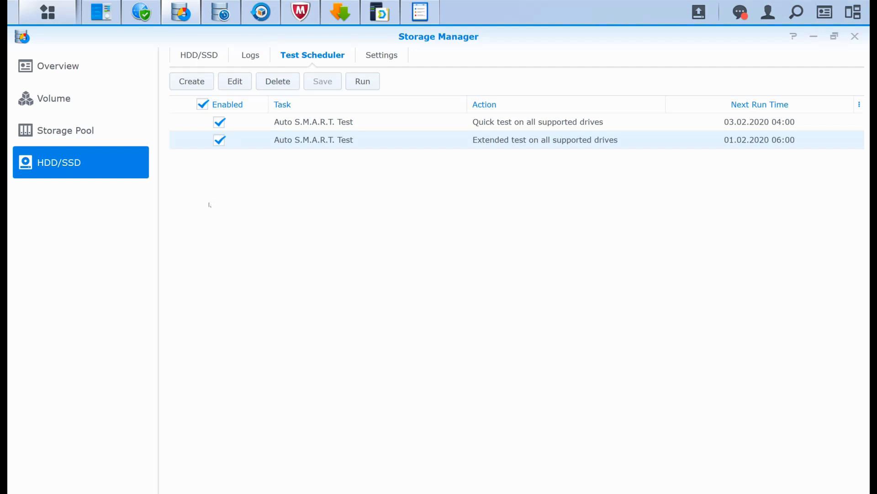
# - Highlight the Storage analyser and Data scrubbing bullets in PowerPoint, and review Storage Pool 1's data scrubbing schedule in DSM without changing it
pyautogui.moveTo(462, 493)
pyautogui.click(462, 493)
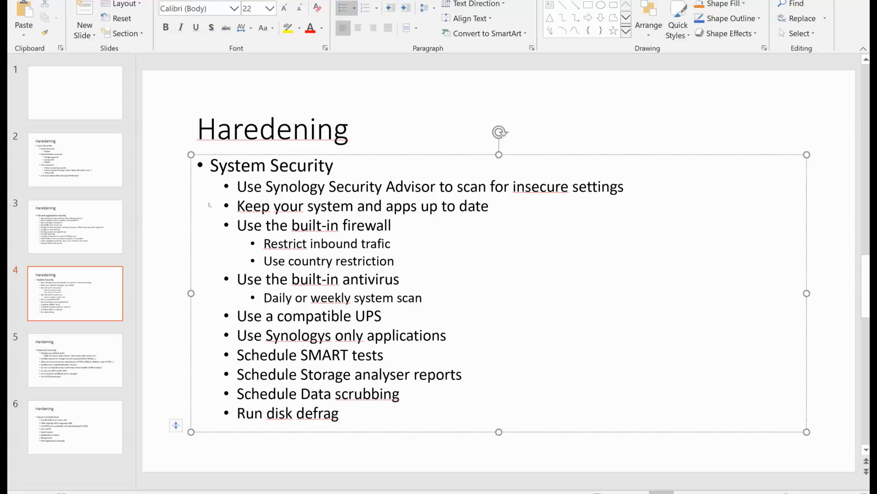
pyautogui.moveTo(466, 374); pyautogui.dragTo(237, 374)
pyautogui.moveTo(403, 394); pyautogui.dragTo(300, 394)
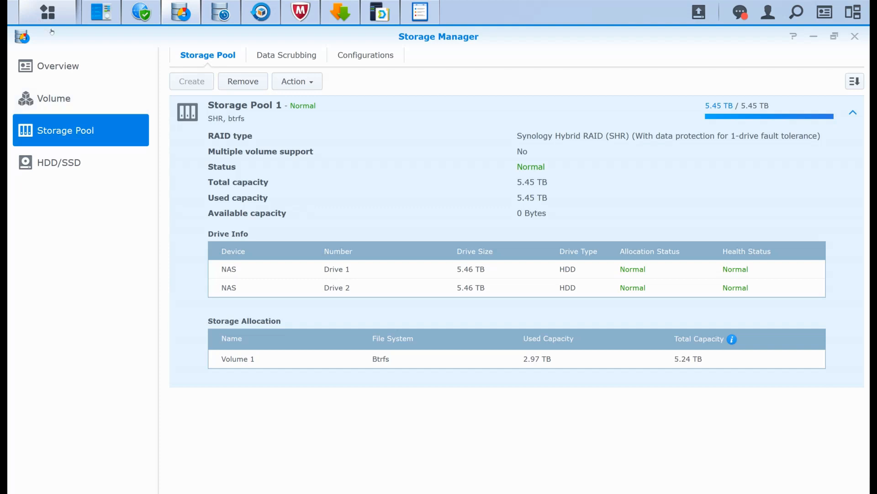
pyautogui.click(283, 54)
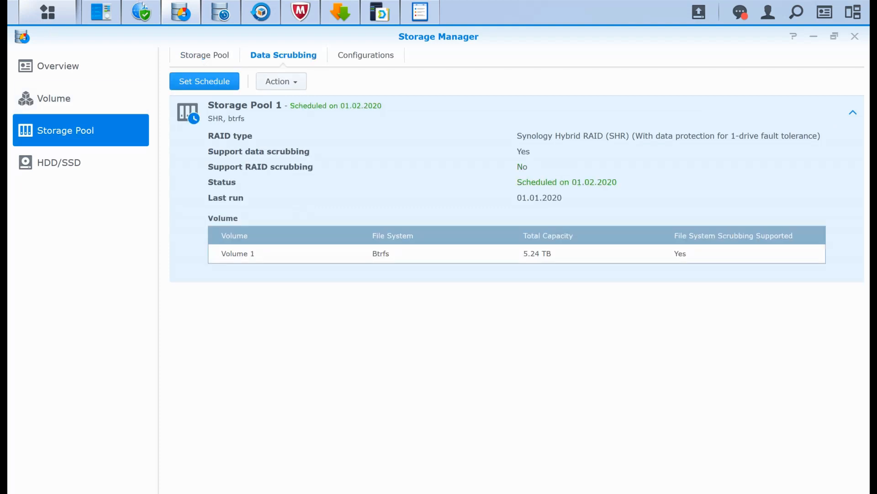
pyautogui.click(192, 81)
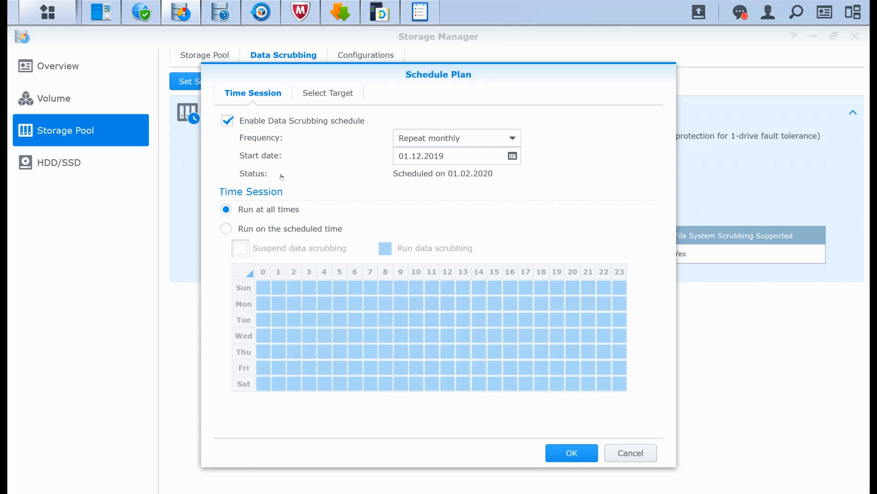
pyautogui.press('Escape')
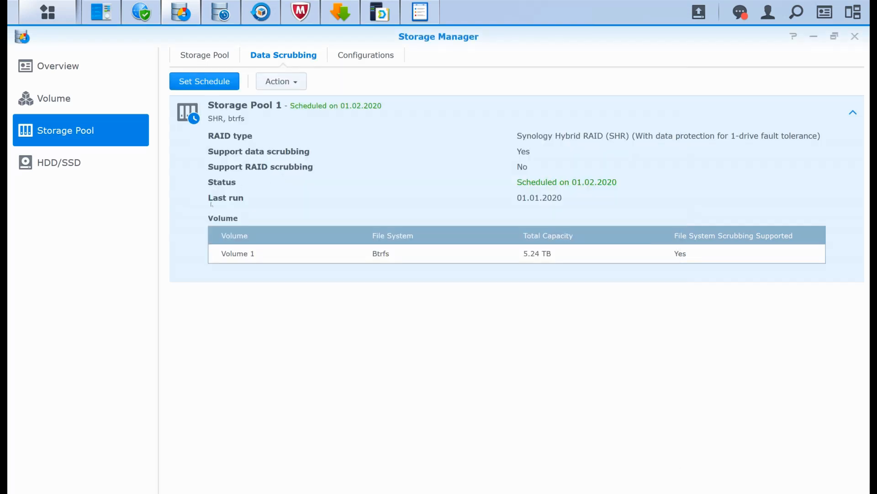
# - Highlight the "Run disk defrag" bullet in PowerPoint, and review Volume 1's File System Defragmentation prompt in DSM's Storage Manager without starting it
pyautogui.hotkey('alt', 'Tab')
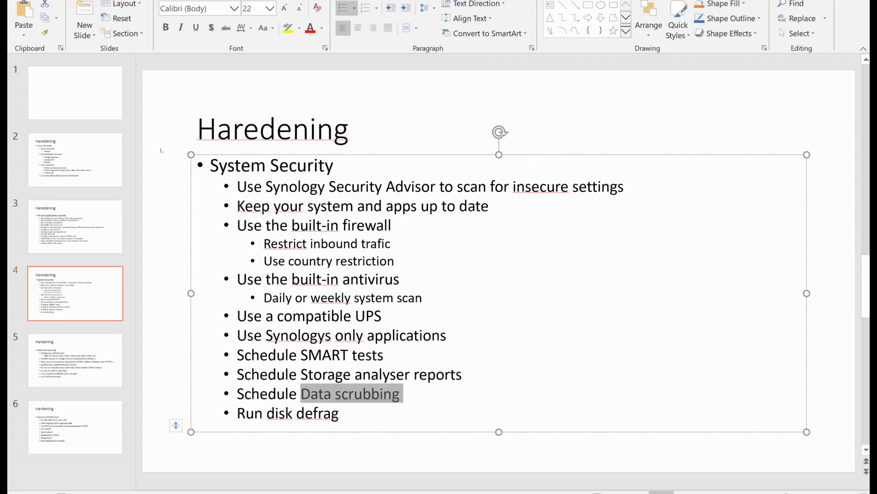
pyautogui.press('Down')
pyautogui.moveTo(340, 413); pyautogui.dragTo(238, 413)
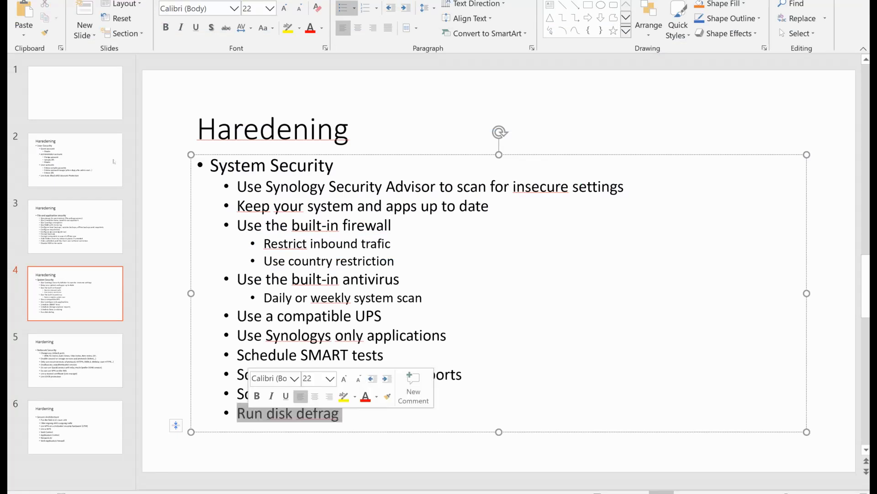
pyautogui.click(157, 201)
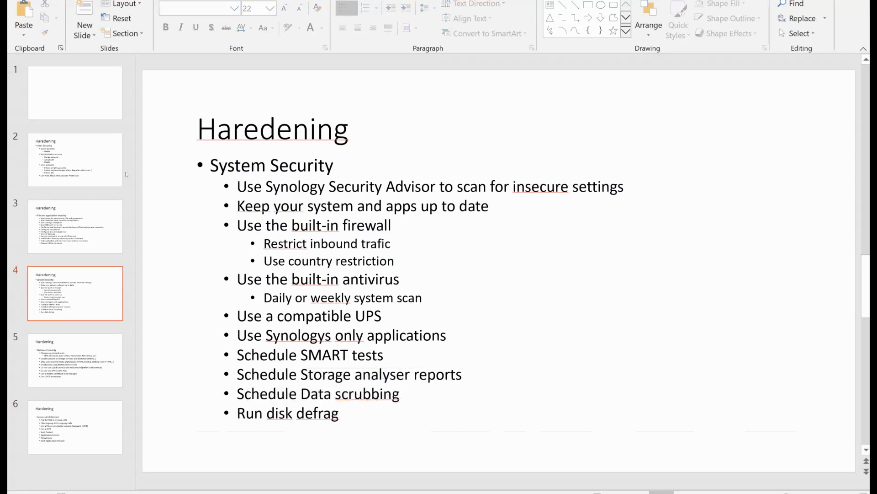
pyautogui.hotkey('alt', 'Tab')
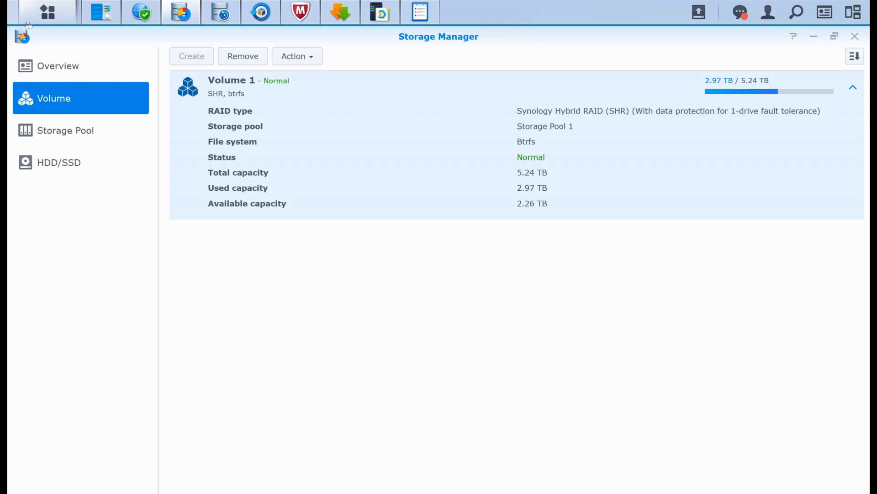
pyautogui.click(298, 56)
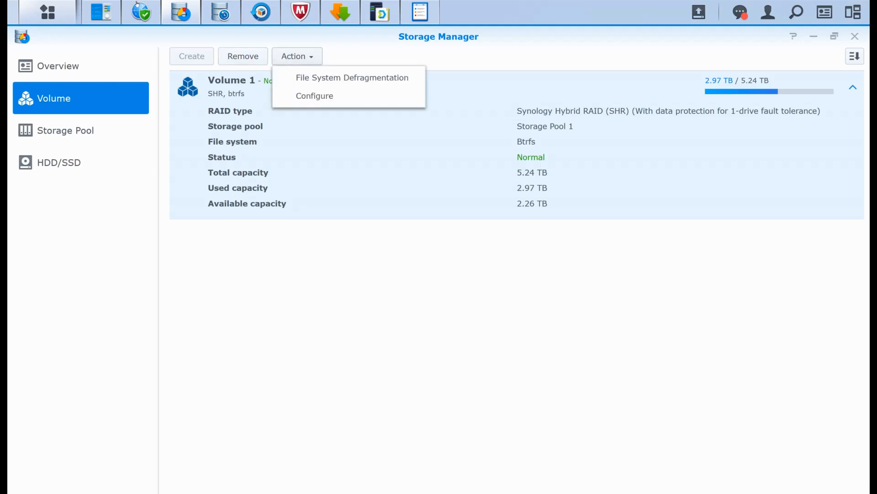
pyautogui.click(352, 78)
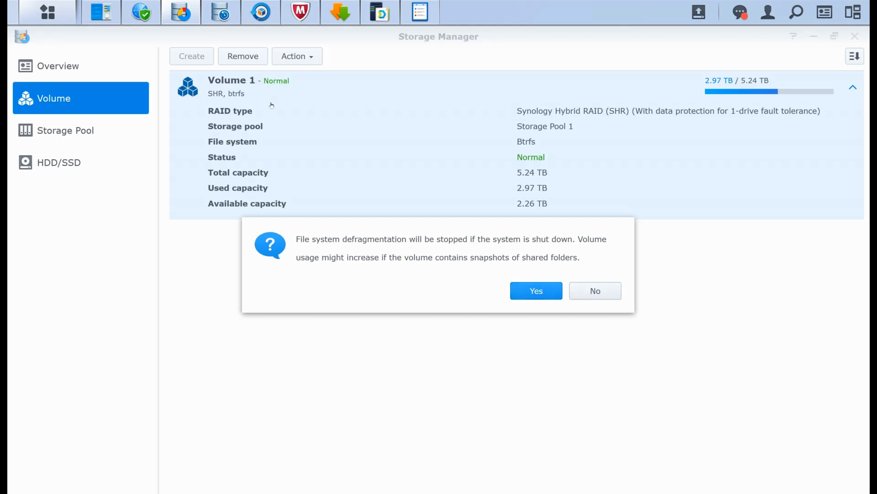
pyautogui.press('Return')
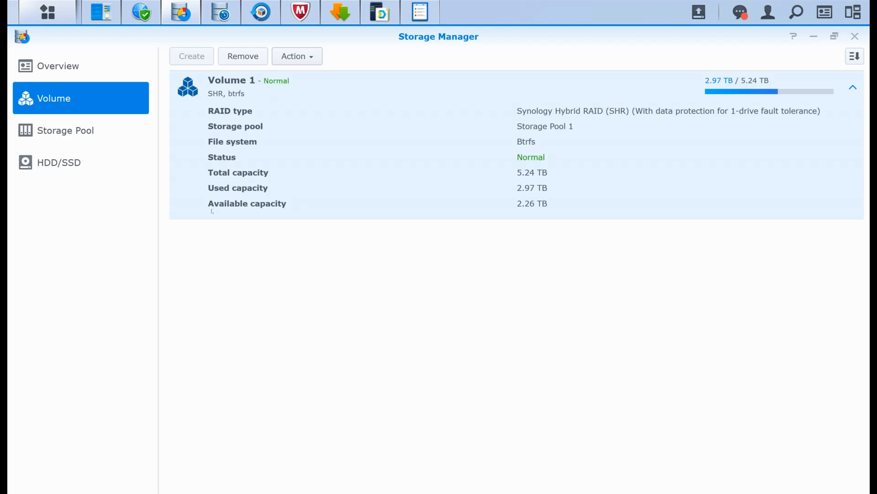
# - Point out the "Schedule Storage analyser reports" bullet in PowerPoint, and open Storage Analyzer in DSM
pyautogui.hotkey('alt', 'Tab')
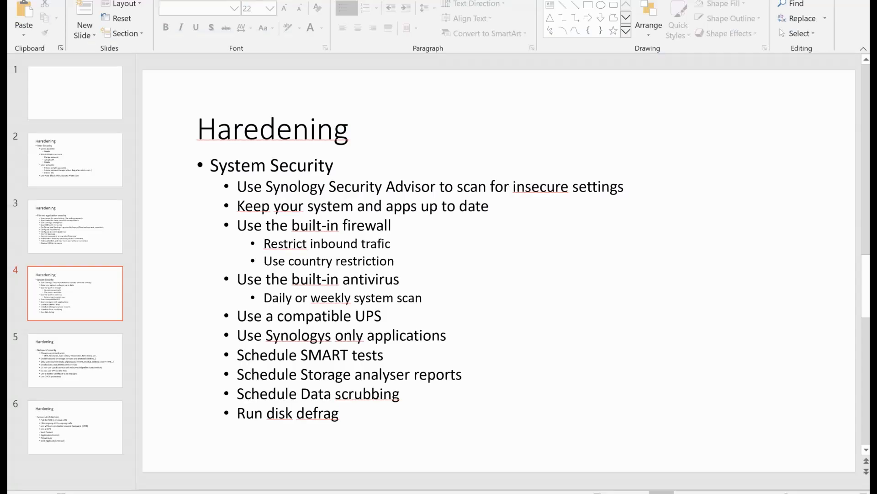
pyautogui.moveTo(465, 374); pyautogui.dragTo(300, 394)
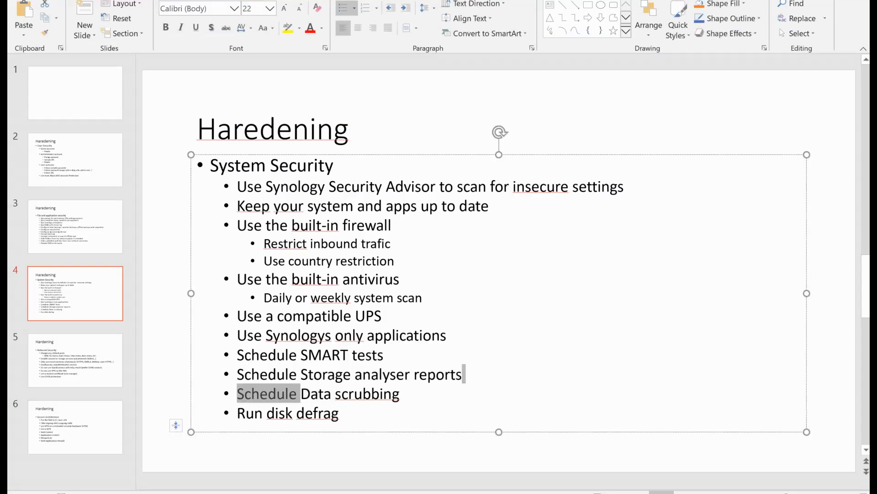
pyautogui.click(223, 431)
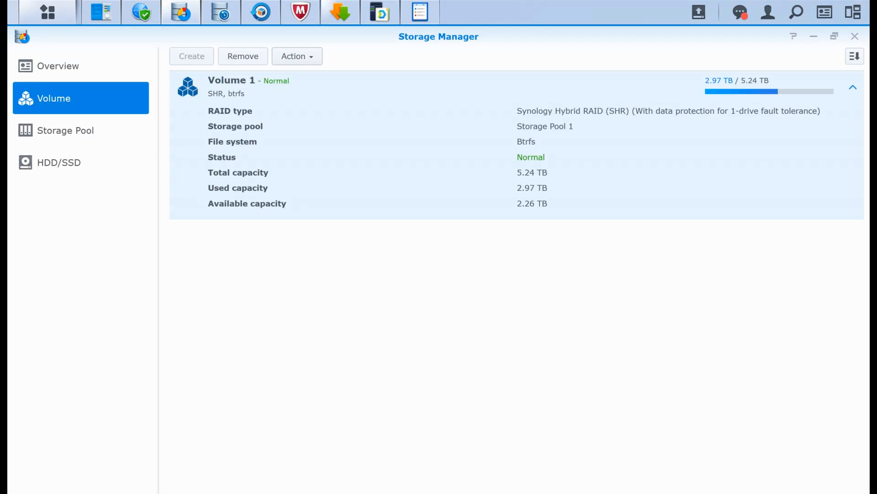
pyautogui.moveTo(261, 12)
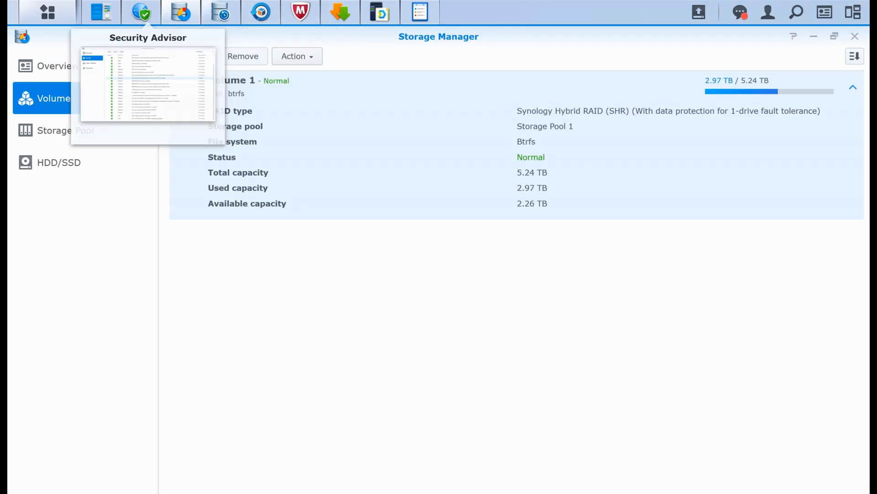
pyautogui.moveTo(221, 13)
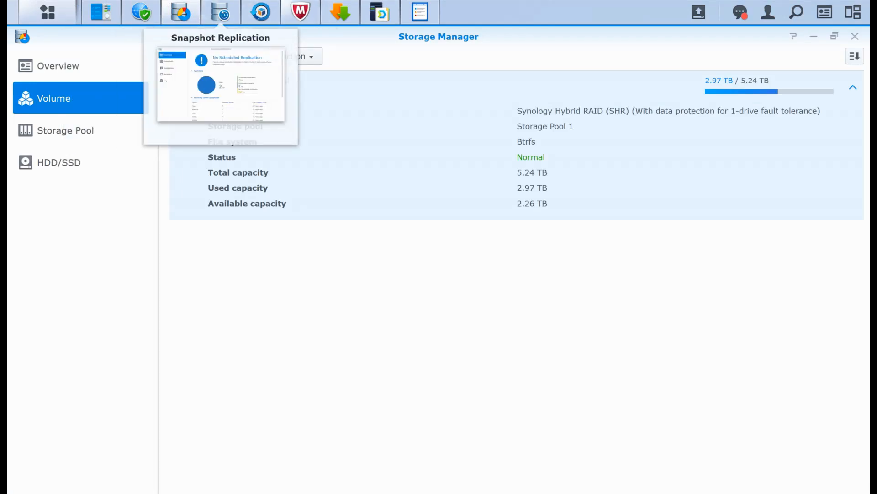
pyautogui.moveTo(341, 13)
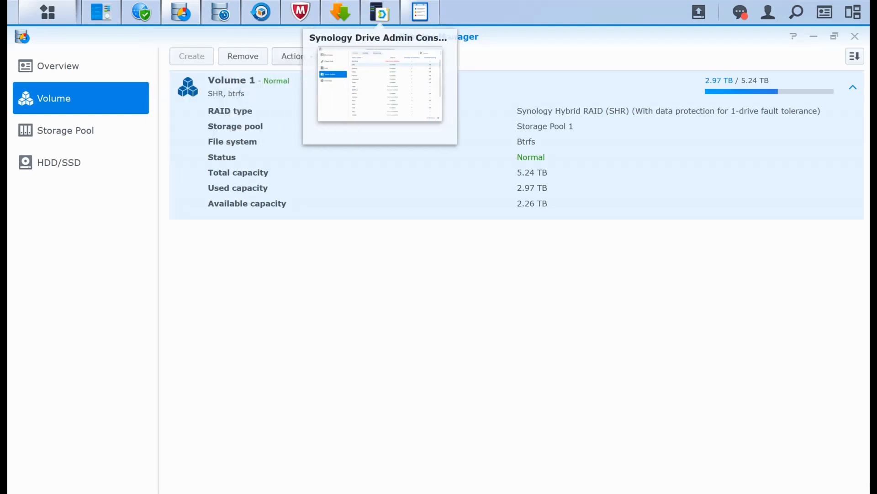
pyautogui.moveTo(420, 13)
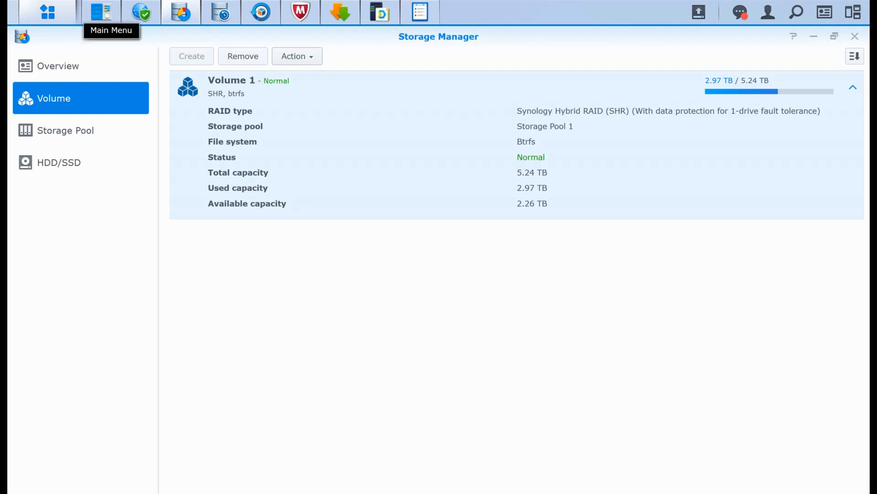
pyautogui.click(48, 12)
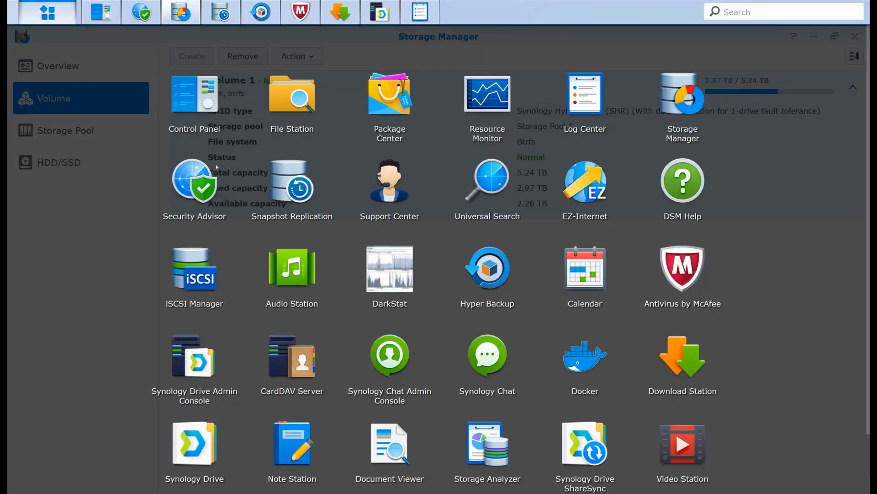
pyautogui.click(487, 444)
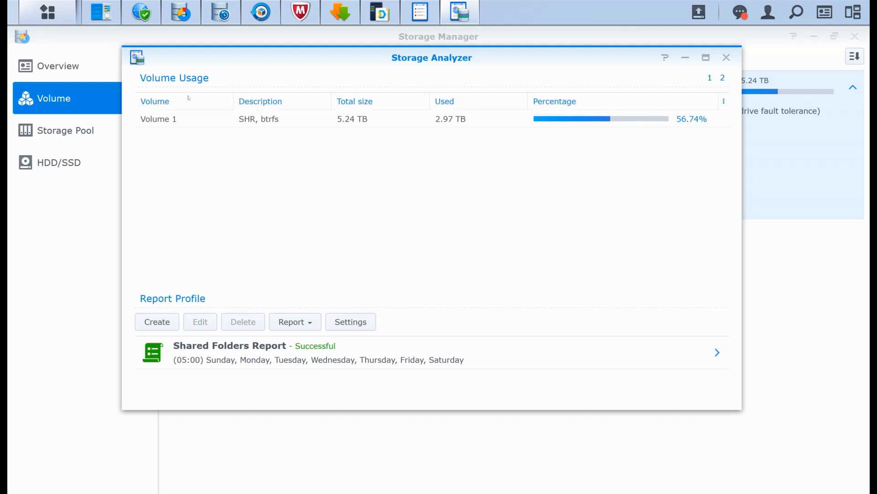
# - Open the Shared Folders Report and examine the usage breakdown of the video share and its largest subfolder
pyautogui.click(717, 352)
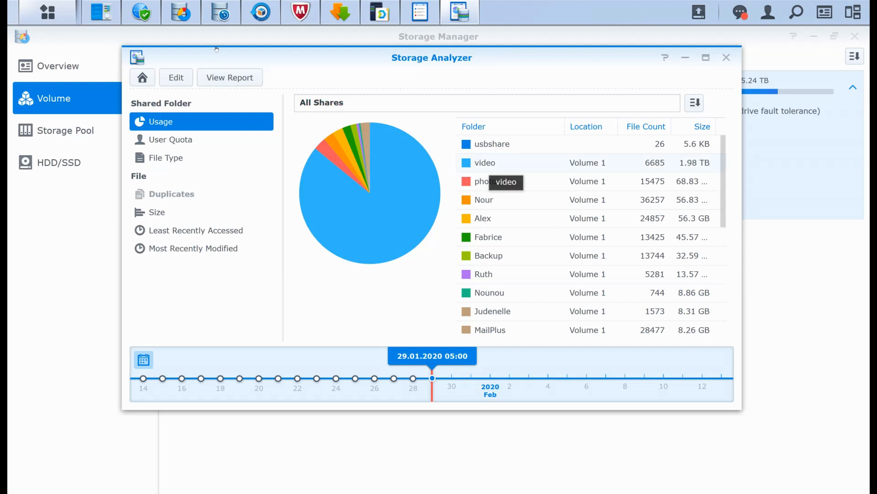
pyautogui.click(485, 163)
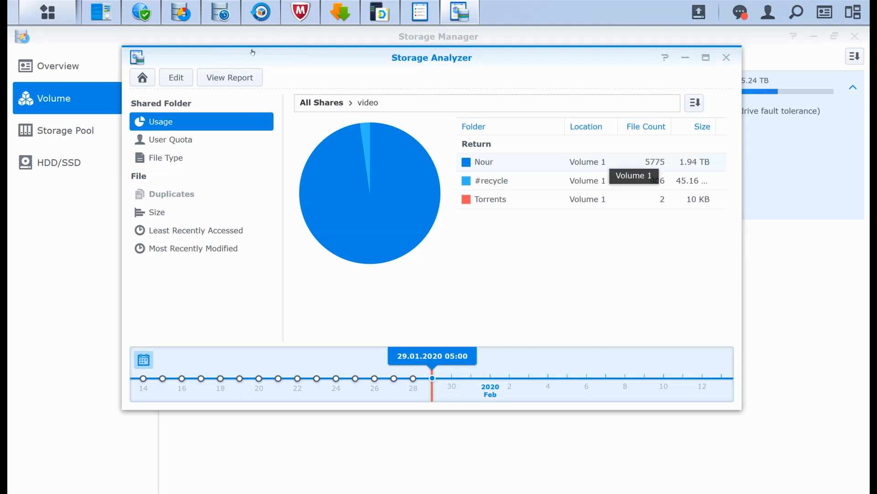
pyautogui.click(483, 162)
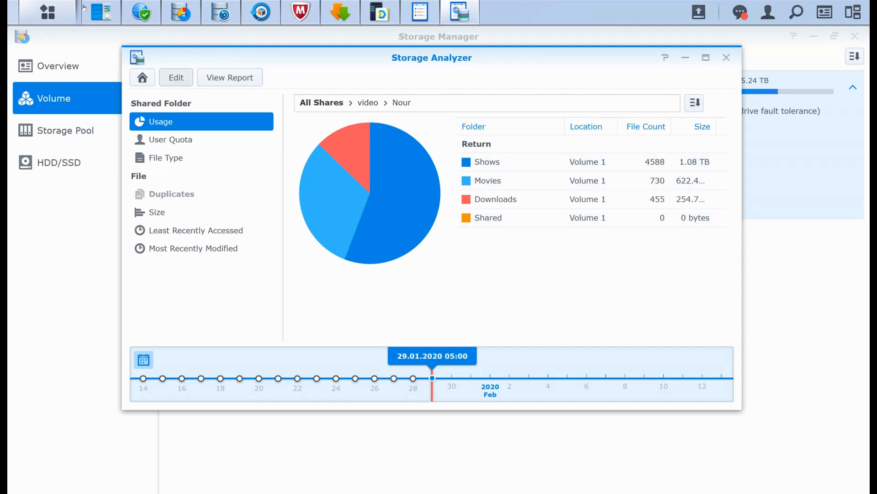
# - Review the Shared Folders Report task's schedule without changing it, close Storage Analyzer, and return to the System Security slide in PowerPoint
pyautogui.click(176, 77)
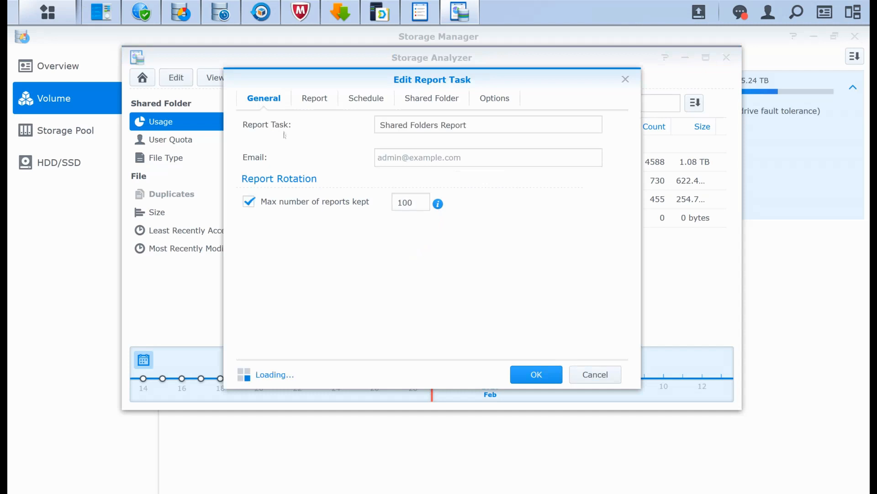
pyautogui.press('Escape')
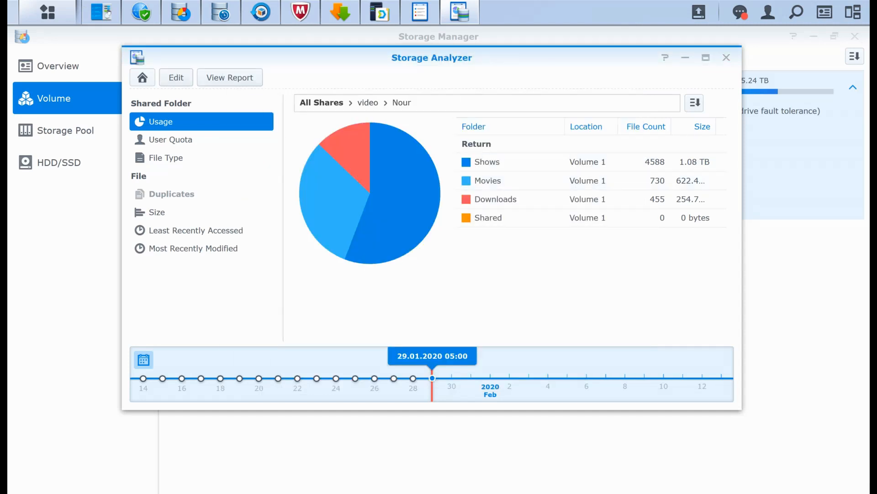
pyautogui.click(176, 77)
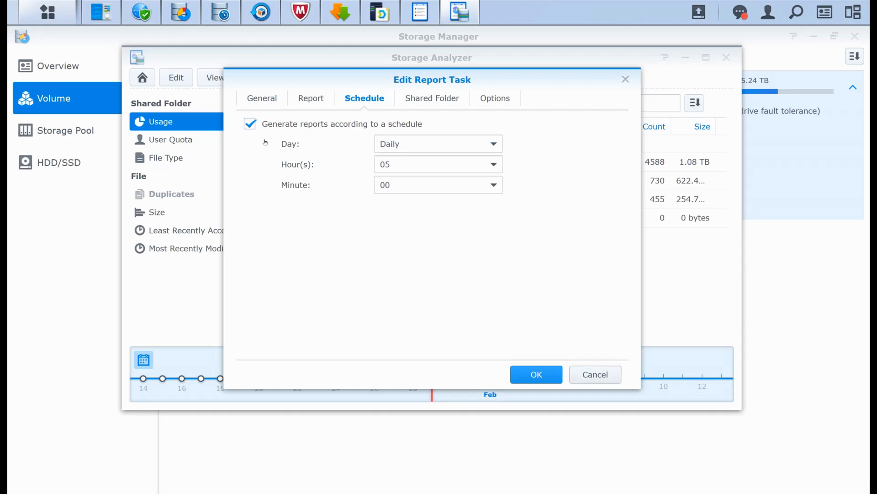
pyautogui.click(595, 374)
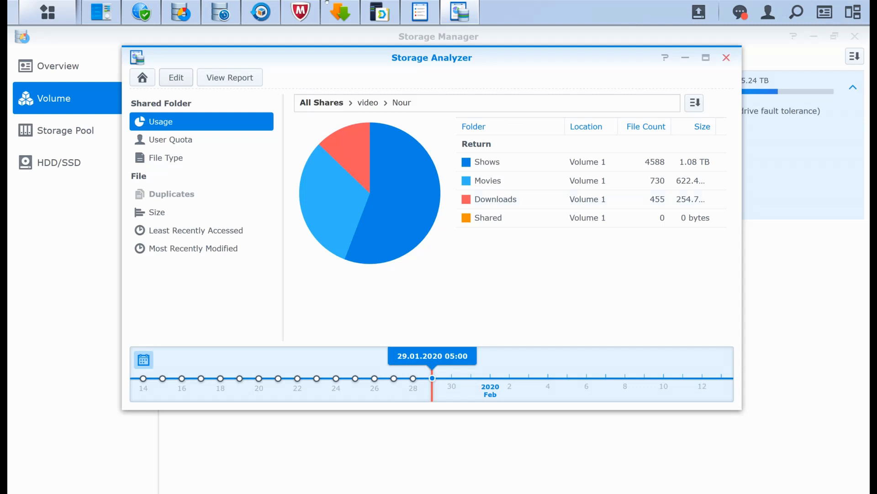
pyautogui.click(726, 57)
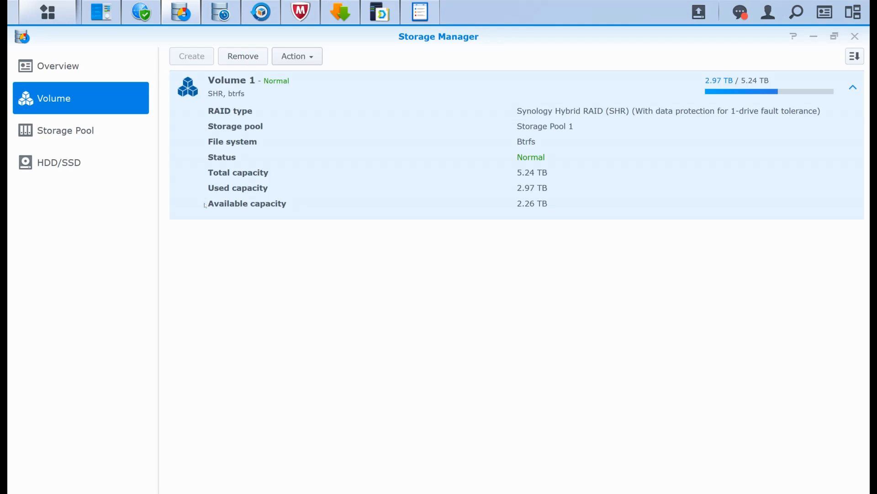
pyautogui.hotkey('alt', 'Tab')
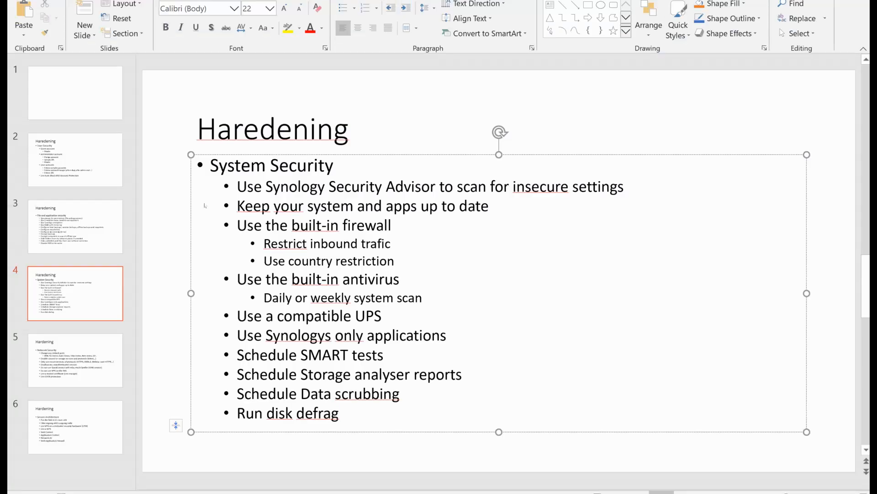
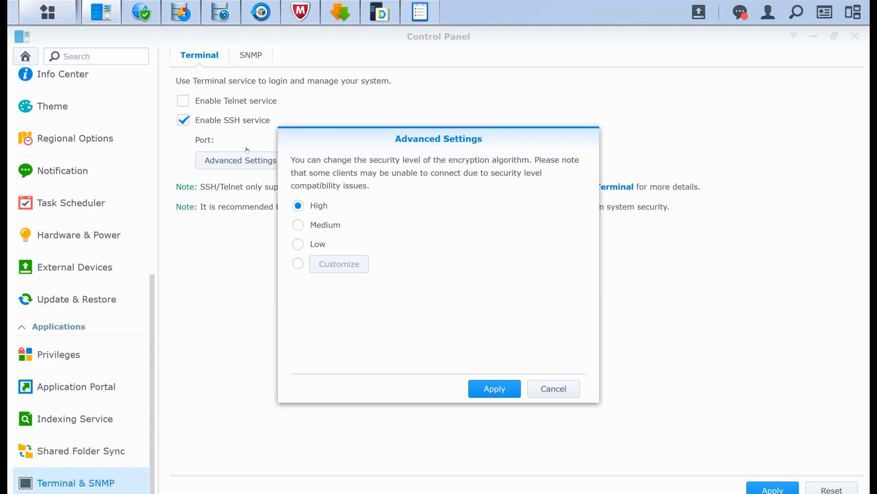
# - Close the SSH encryption settings without changes, check the SNMP service options, and return to the Terminal settings
pyautogui.press('Escape')
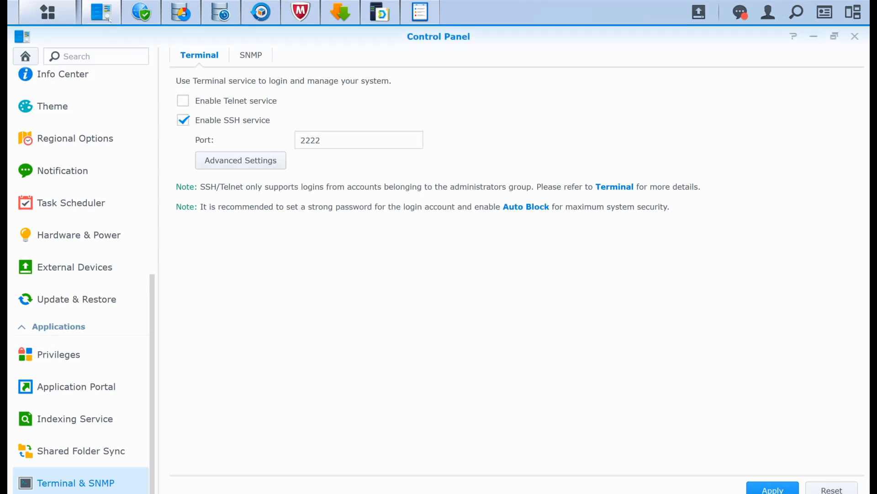
pyautogui.click(251, 55)
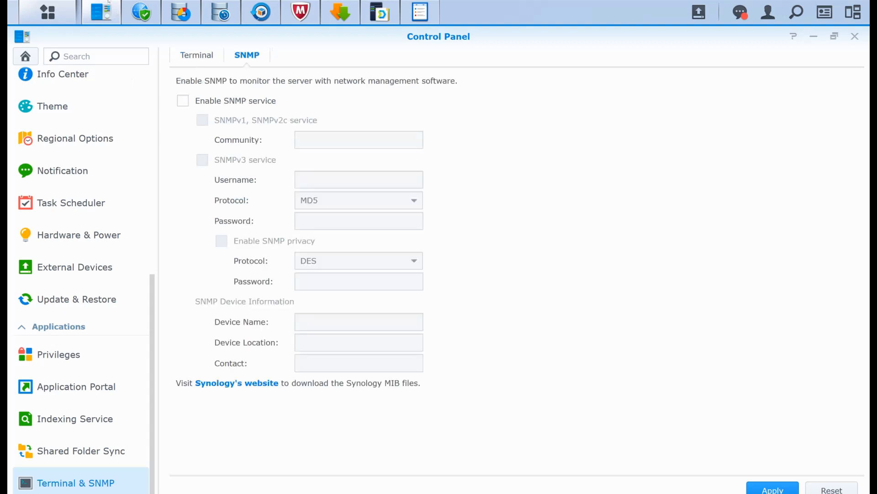
pyautogui.click(196, 55)
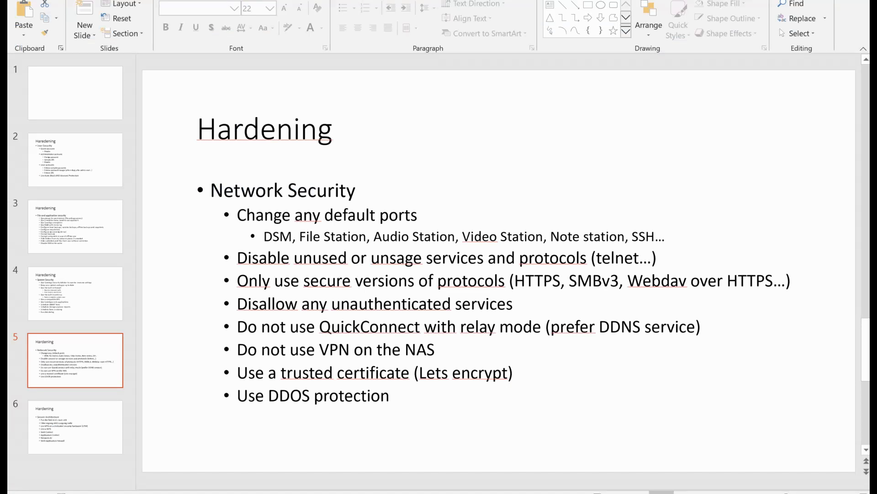
# - In PowerPoint, correct the typo "unsage" to "unsafe" in the Network Security bullet about disabling services and protocols
pyautogui.click(423, 257)
pyautogui.press('Left')
pyautogui.press('BackSpace')
pyautogui.write('f')
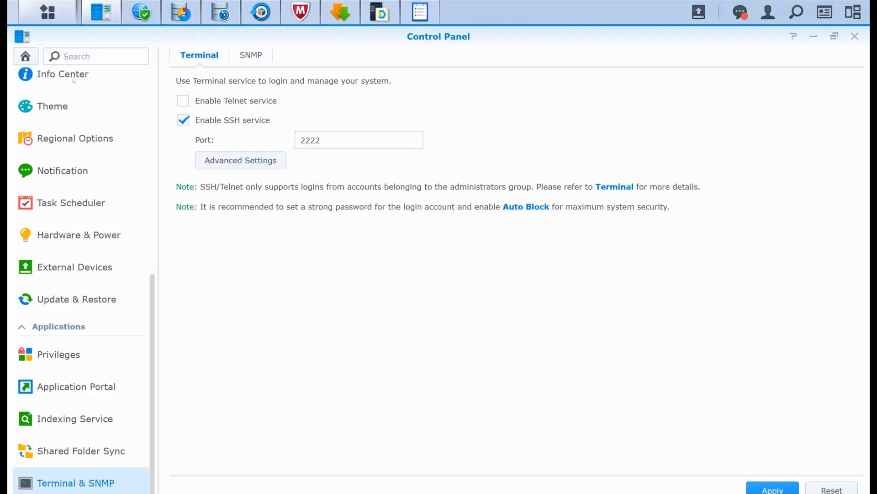
# - Back in DSM's Control Panel, open File Services, look through the SMB, AFP and NFS options, and enable the SMB service
pyautogui.scroll(5, 81, 178)
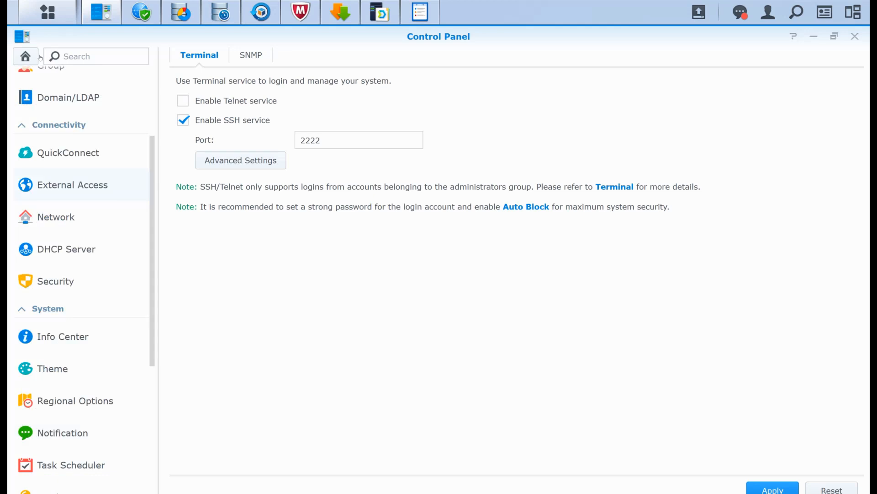
pyautogui.scroll(3, 41, 75)
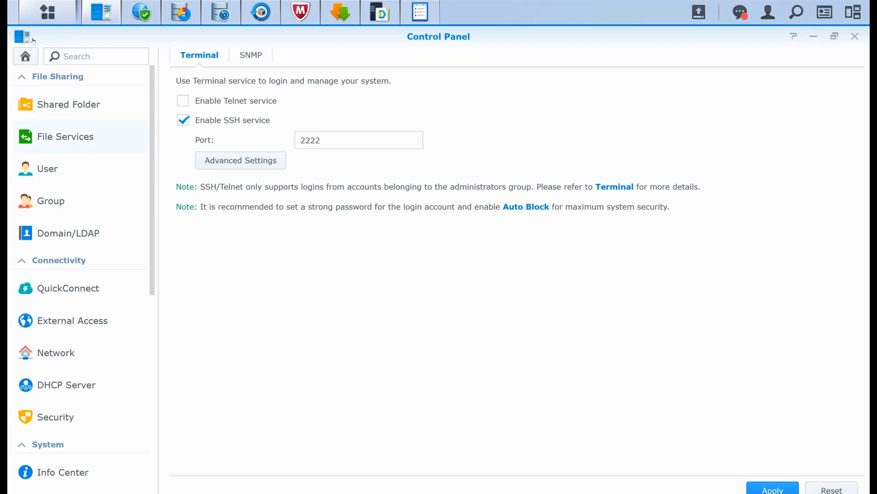
pyautogui.click(64, 137)
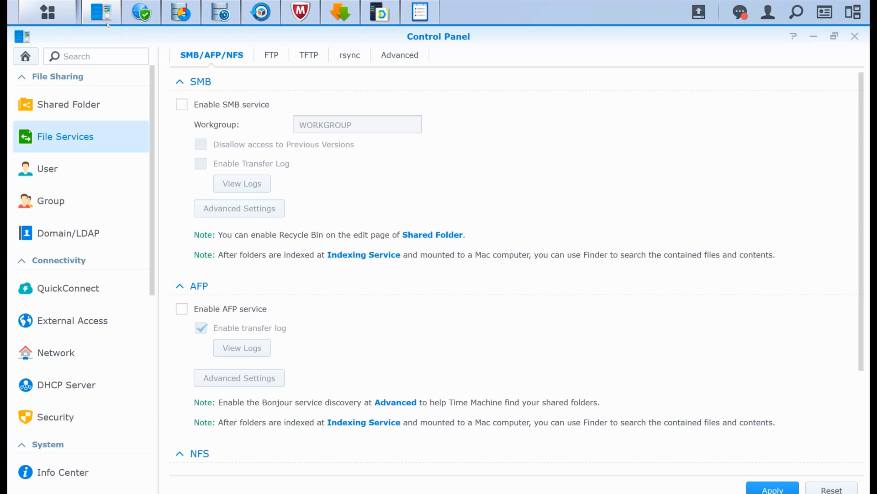
pyautogui.scroll(-3, 246, 156)
pyautogui.scroll(3, 457, 275)
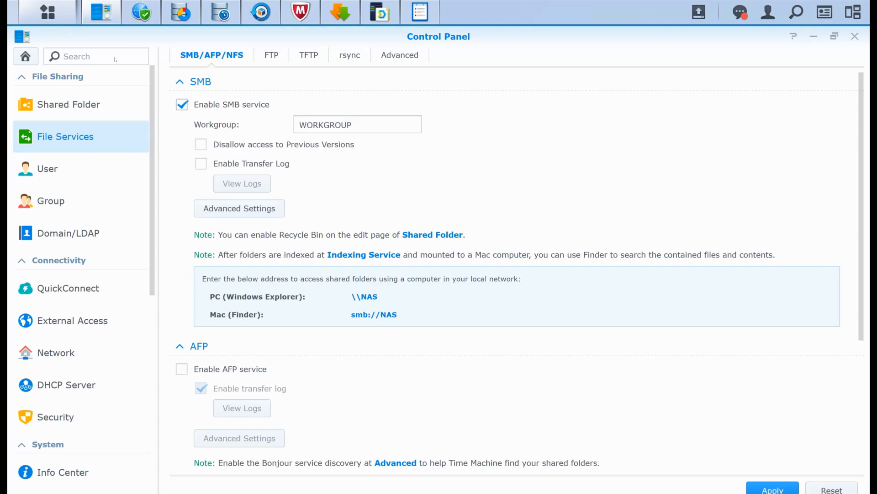
# - Examine the SMB advanced settings, including protocol versions and transport encryption modes, cancel without changes, and disable the SMB service again
pyautogui.click(239, 208)
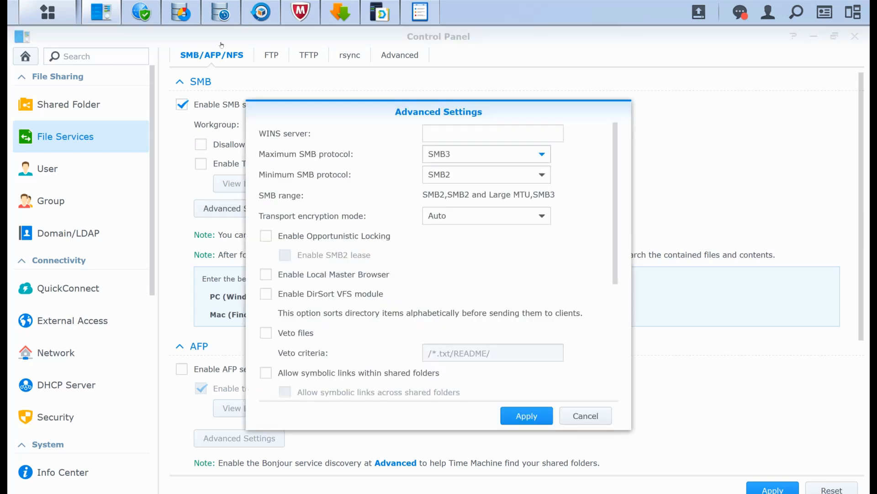
pyautogui.click(487, 154)
pyautogui.click(487, 154)
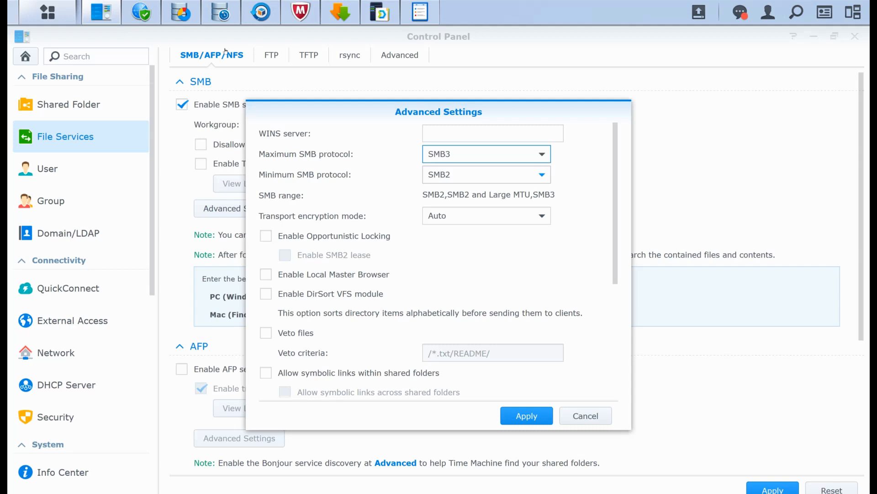
pyautogui.click(542, 216)
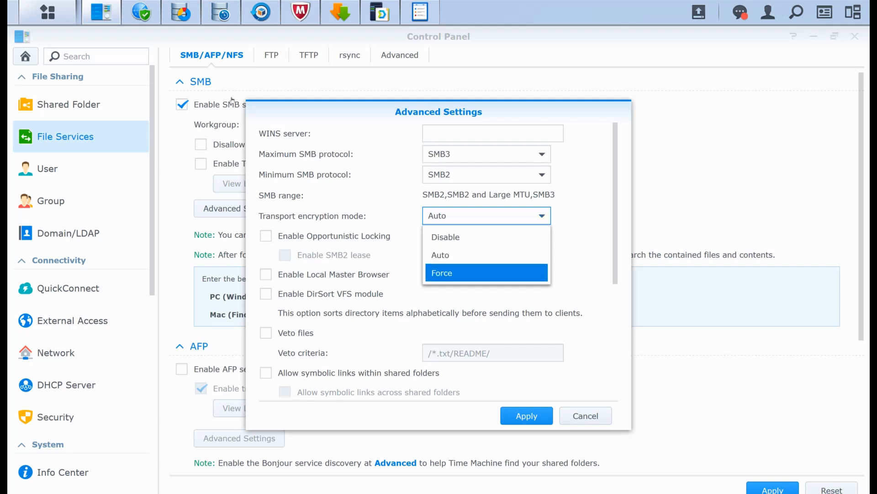
pyautogui.click(268, 101)
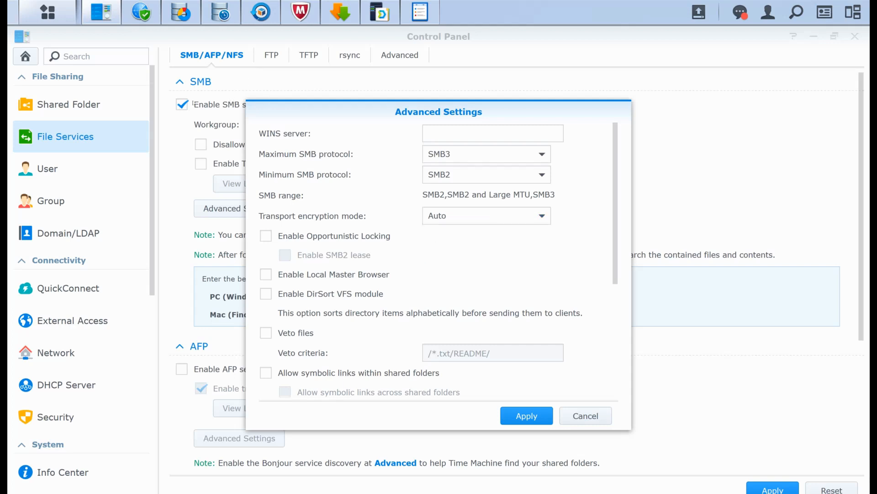
pyautogui.scroll(-5, 438, 256)
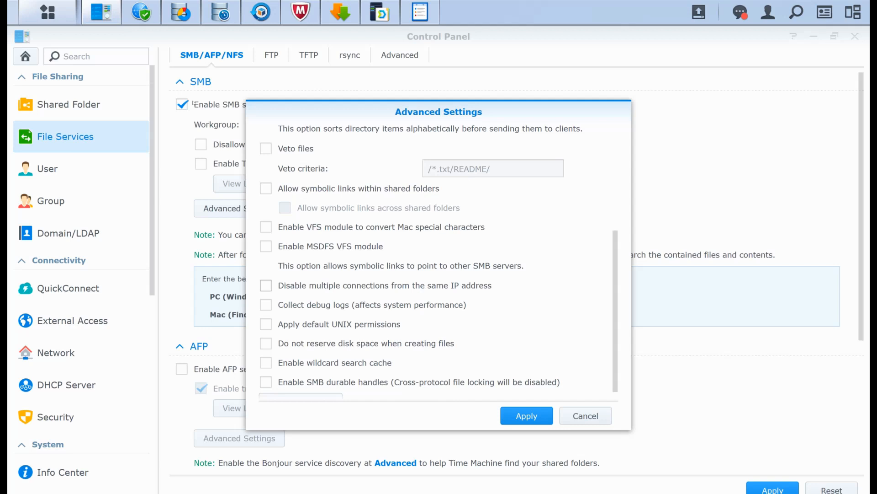
pyautogui.scroll(-1, 437, 255)
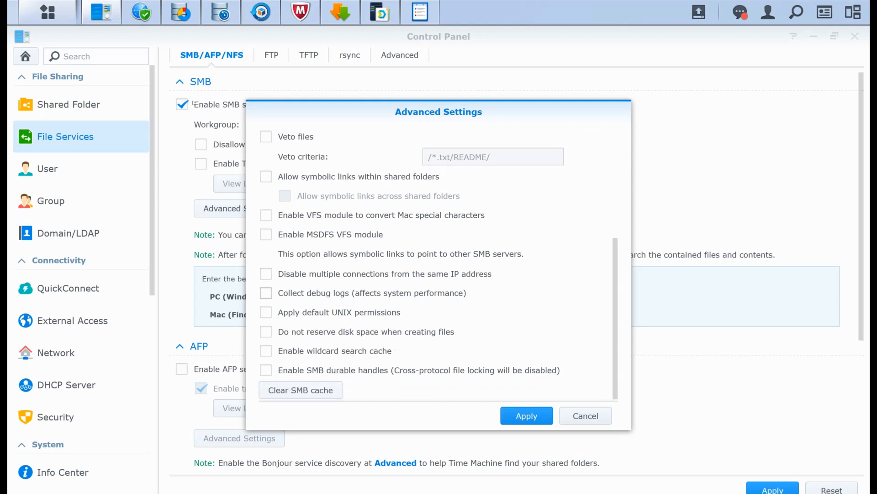
pyautogui.scroll(5, 437, 256)
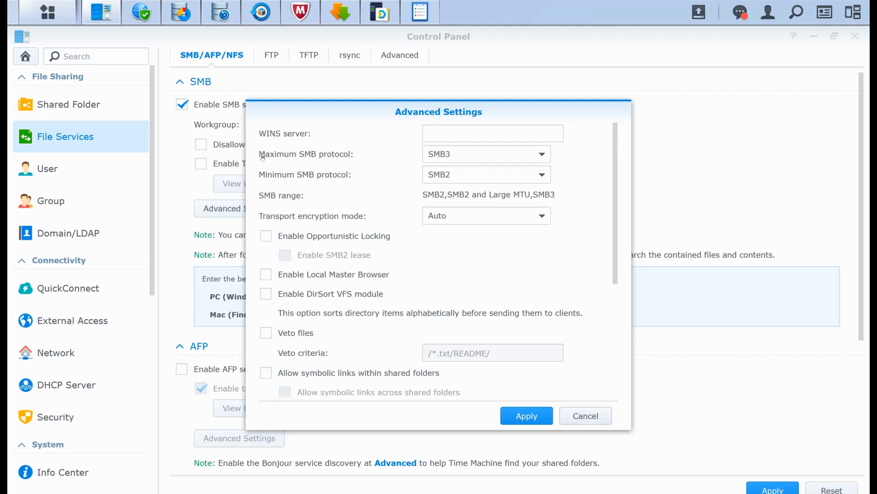
pyautogui.click(586, 415)
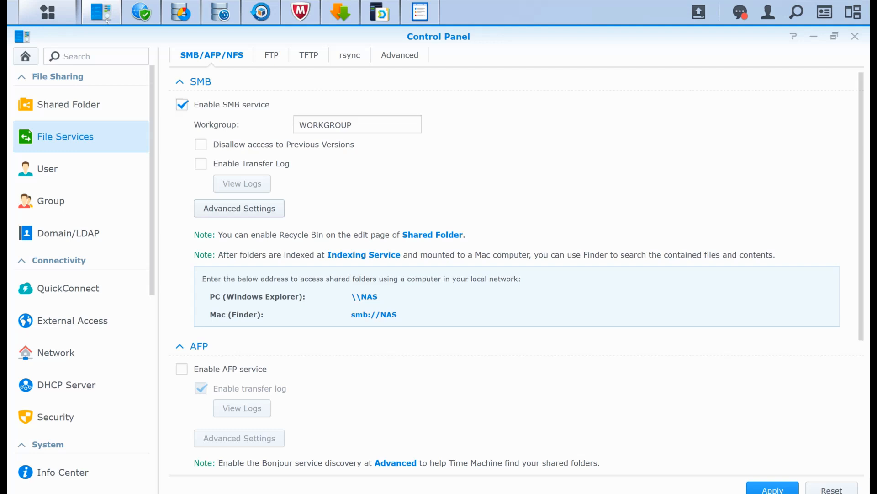
pyautogui.click(182, 105)
# - Enable the AFP service and examine its advanced settings, closing them without changes
pyautogui.click(181, 308)
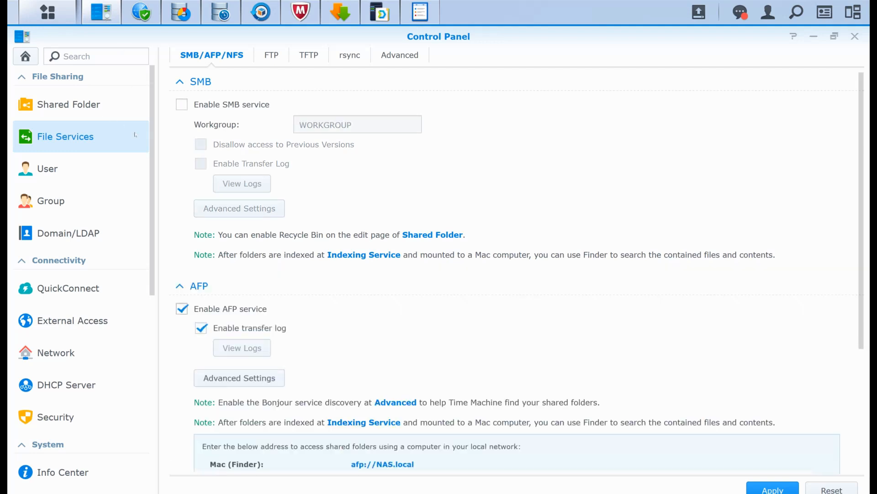
pyautogui.scroll(-4, 182, 309)
pyautogui.click(239, 198)
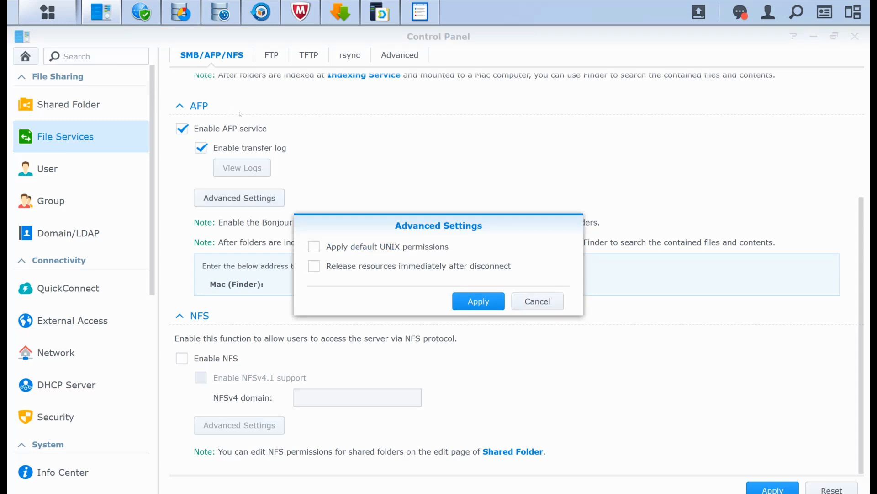
pyautogui.press('Escape')
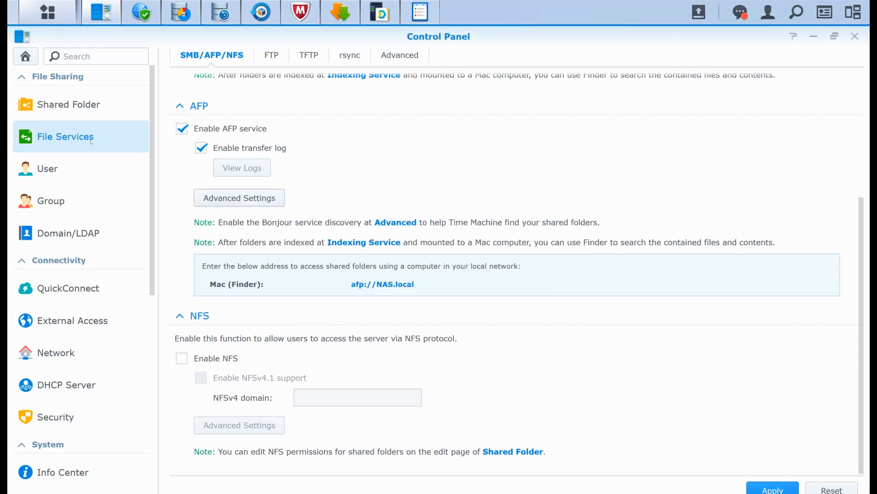
# - Enable NFS, examine its advanced settings without changing them, and disable both NFS and AFP again
pyautogui.click(181, 358)
pyautogui.click(239, 425)
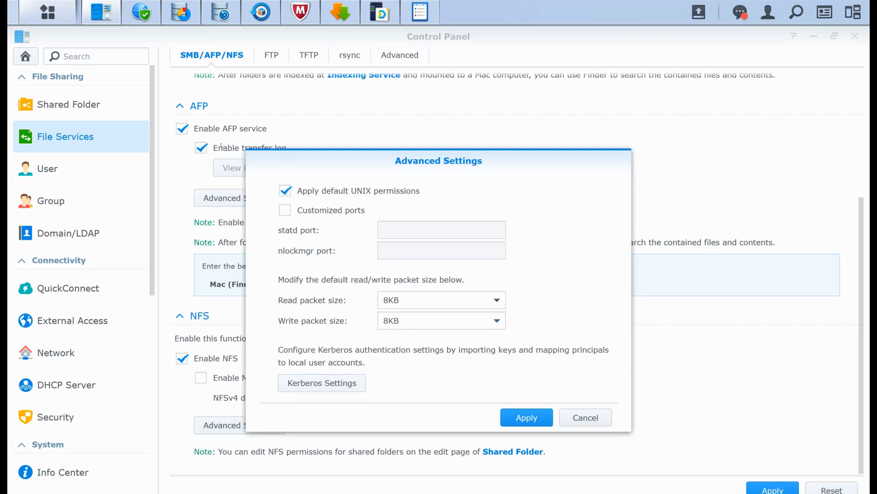
pyautogui.press('Escape')
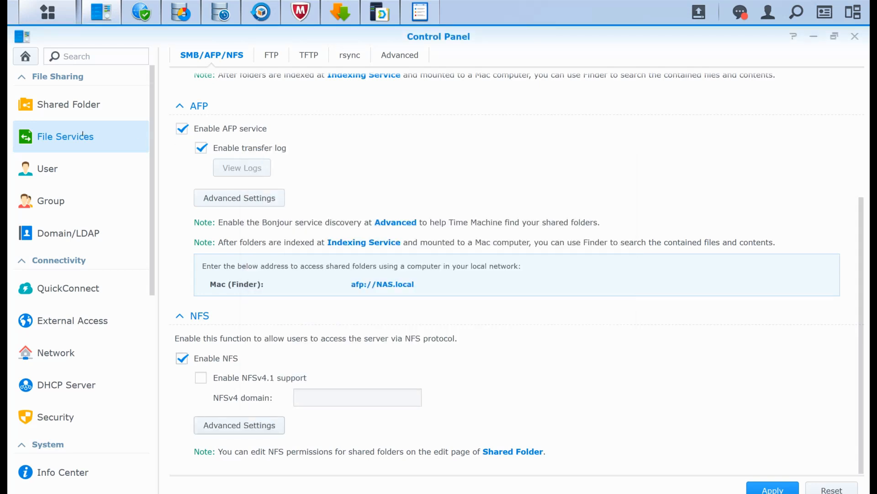
pyautogui.click(181, 358)
pyautogui.scroll(3, 182, 358)
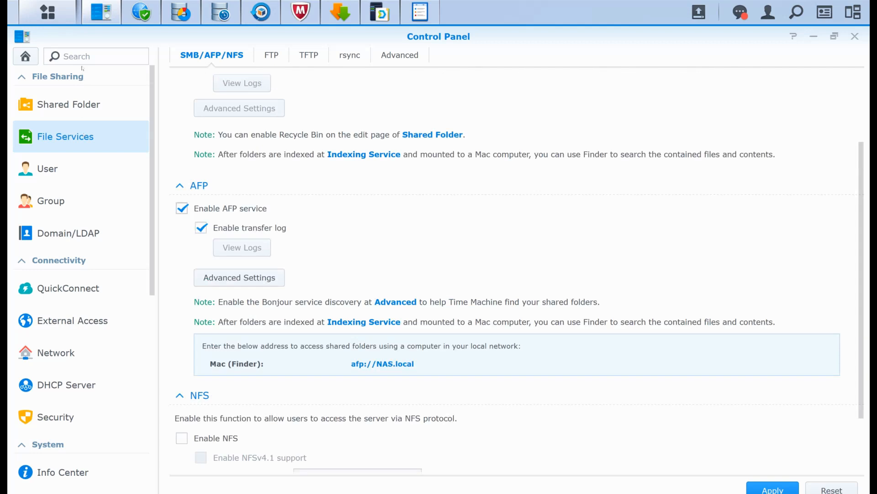
pyautogui.click(182, 208)
pyautogui.scroll(3, 182, 208)
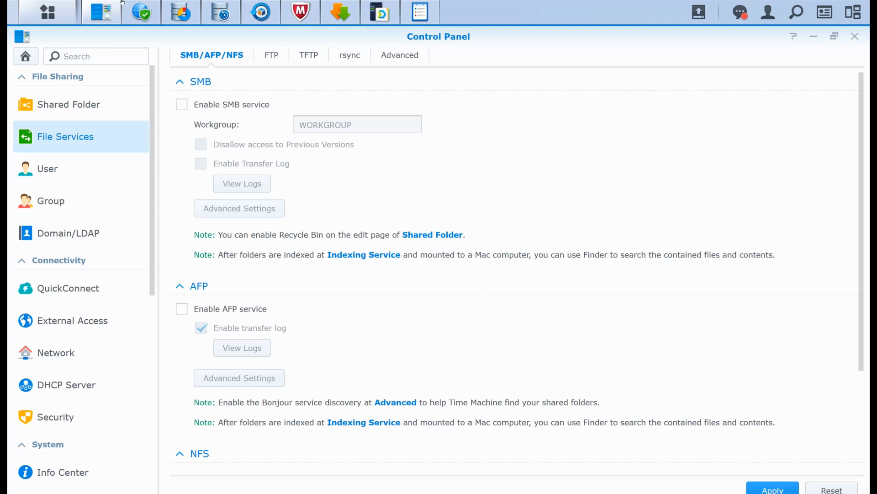
# - Review the FTP/FTPS, SFTP and general FTP settings in File Services without enabling any service
pyautogui.click(271, 55)
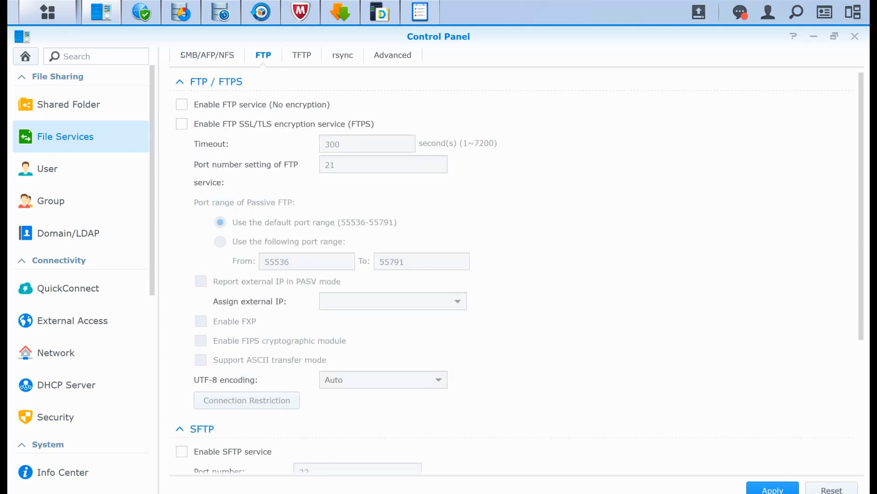
pyautogui.scroll(-5, 183, 54)
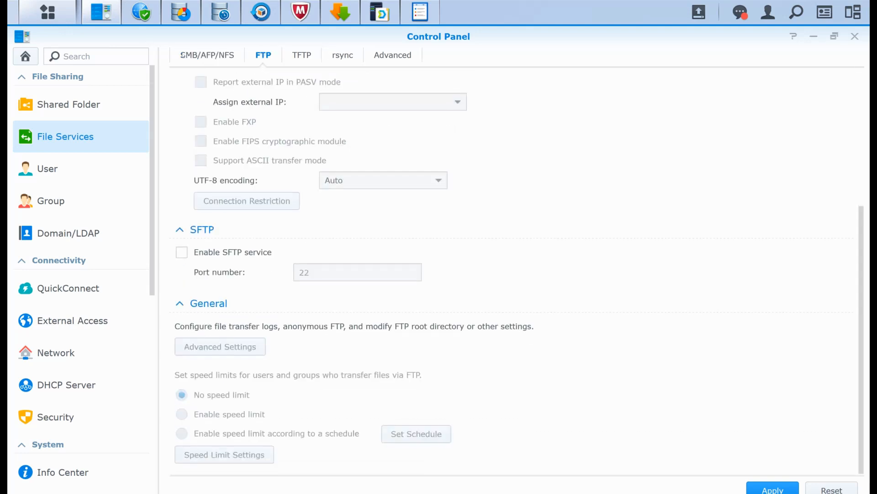
pyautogui.scroll(5, 182, 54)
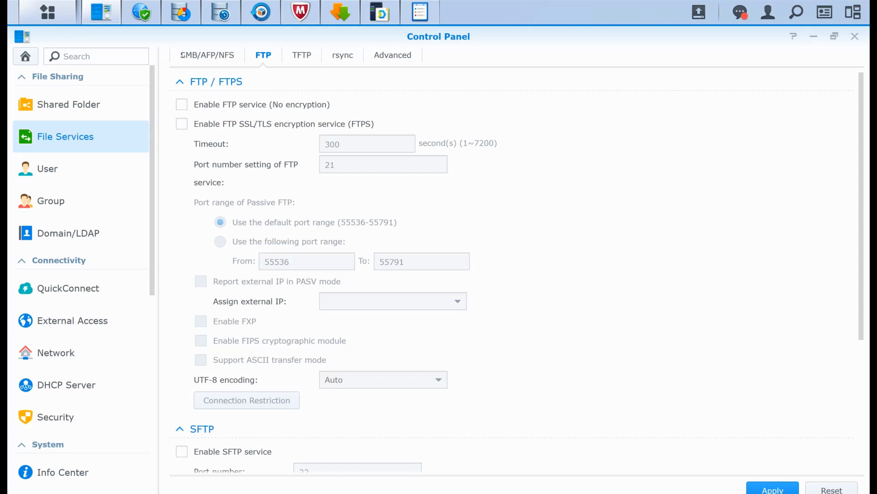
pyautogui.scroll(-3, 277, 72)
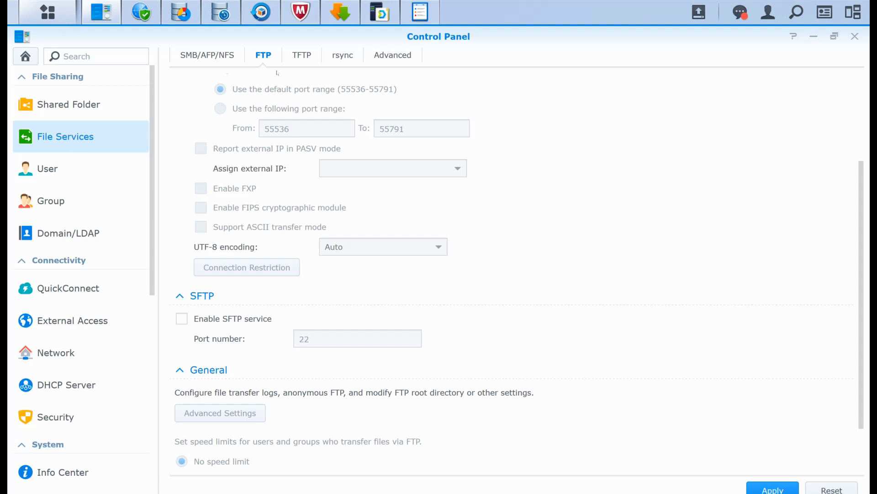
pyautogui.scroll(-2, 277, 73)
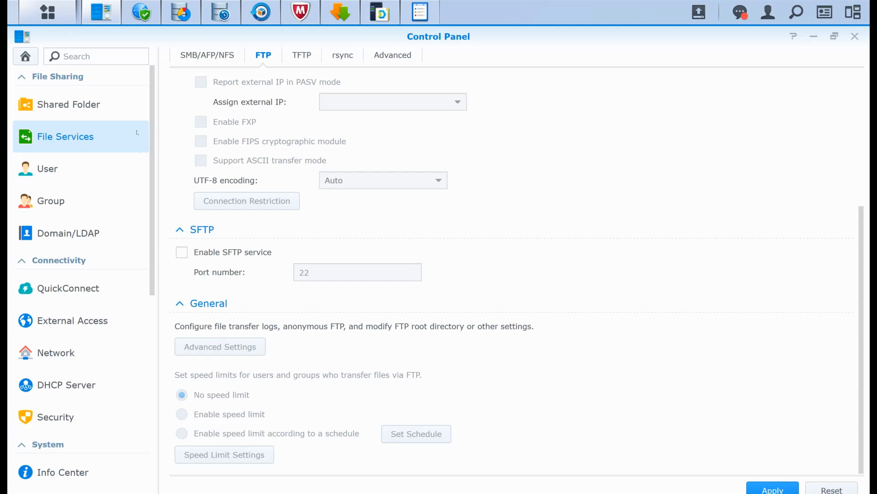
pyautogui.scroll(10, 457, 228)
# - Review the TFTP, rsync and advanced discovery settings in File Services, leaving every service disabled
pyautogui.click(300, 55)
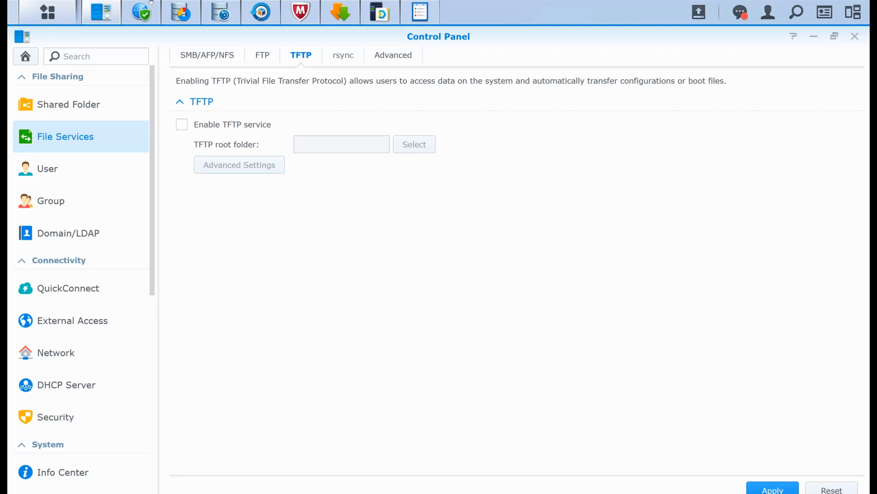
pyautogui.click(343, 55)
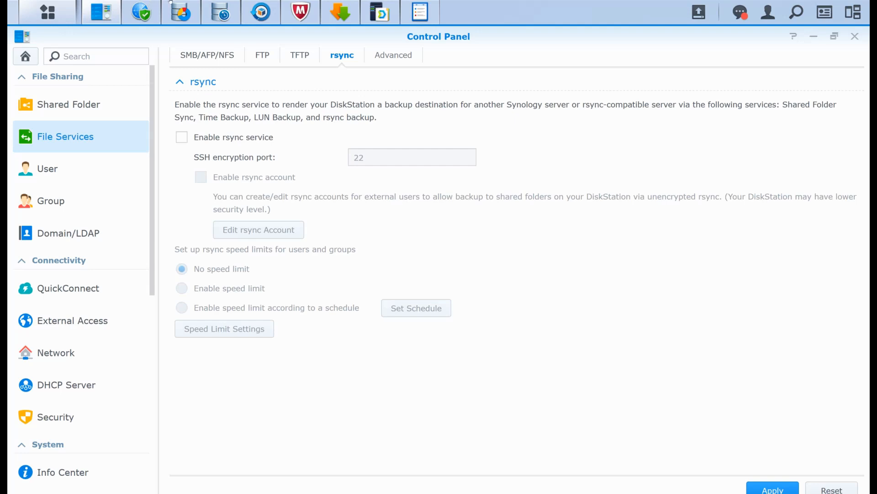
pyautogui.click(393, 55)
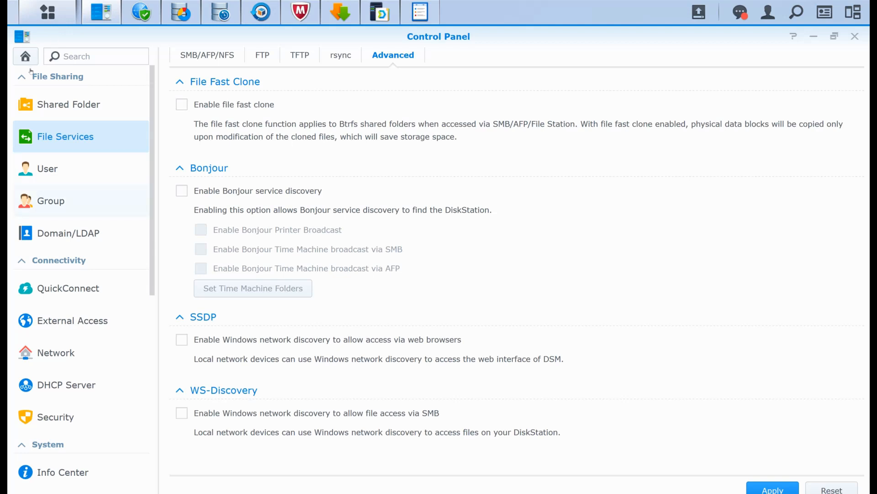
pyautogui.scroll(-2, 31, 71)
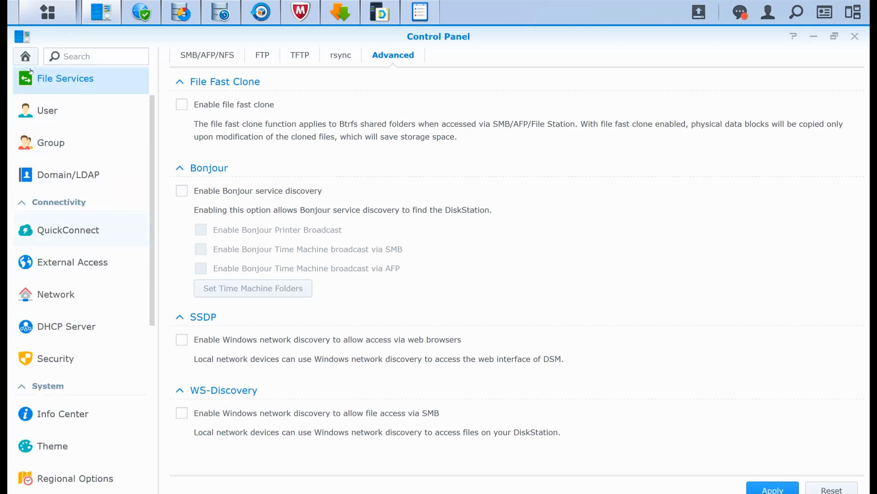
pyautogui.scroll(-1, 31, 71)
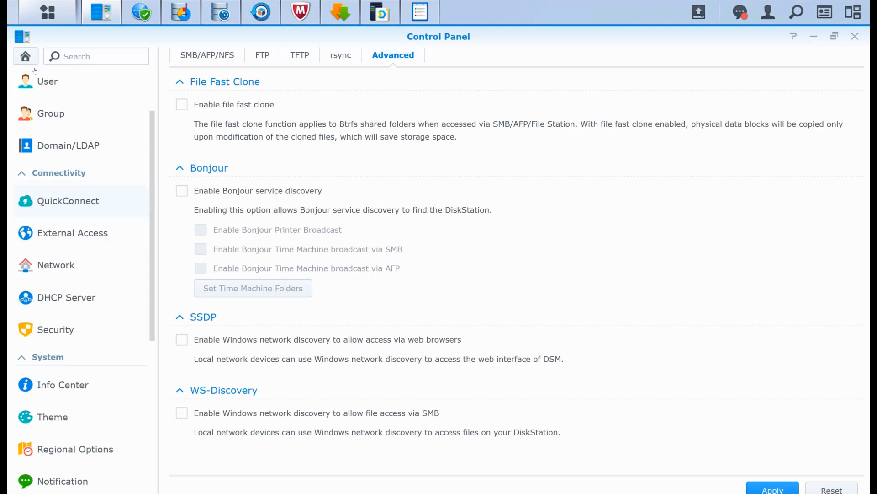
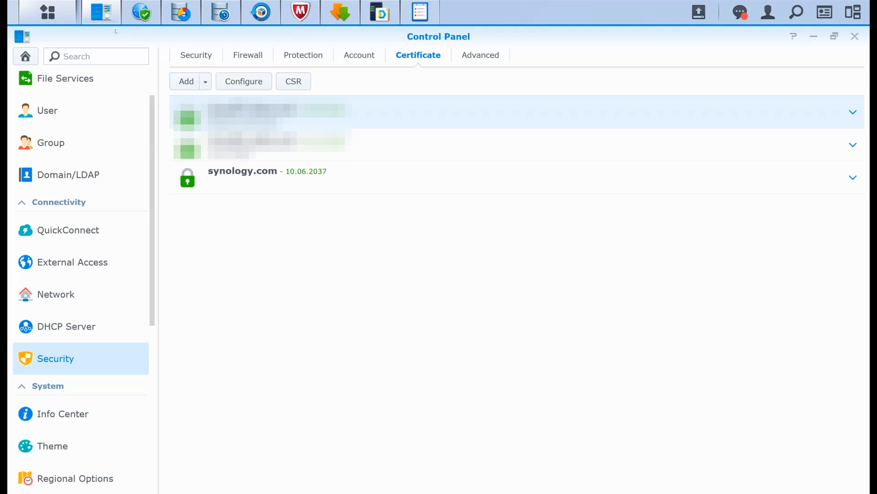
# - Check the Network Security slide in PowerPoint against the DoS protection setting for LAN 1 in DSM's Security settings
pyautogui.hotkey('alt', 'Tab')
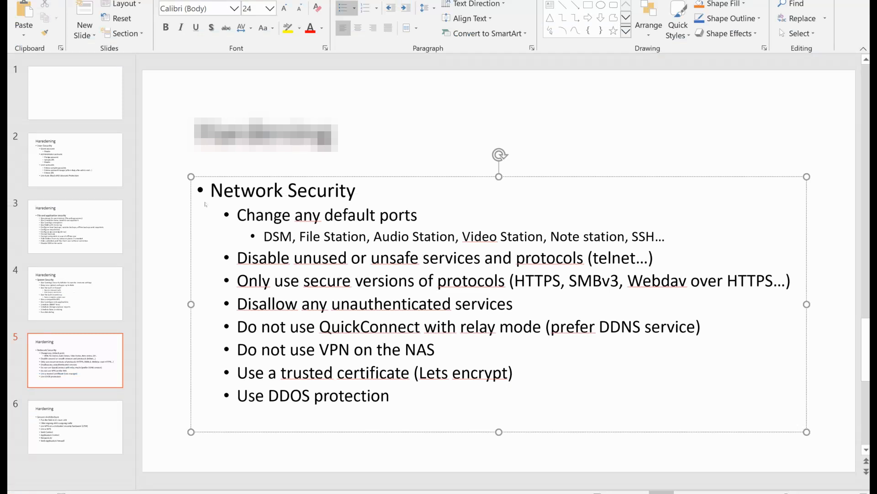
pyautogui.hotkey('alt', 'Tab')
pyautogui.scroll(2, 46, 106)
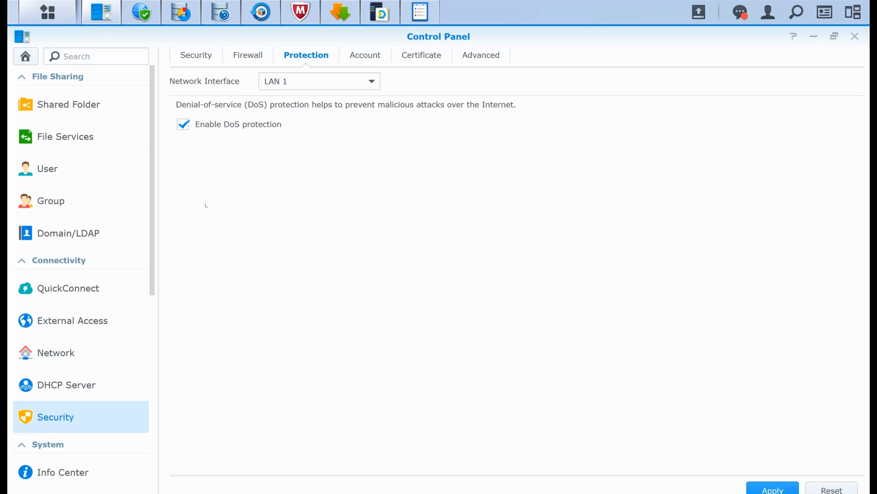
pyautogui.hotkey('alt', 'Tab')
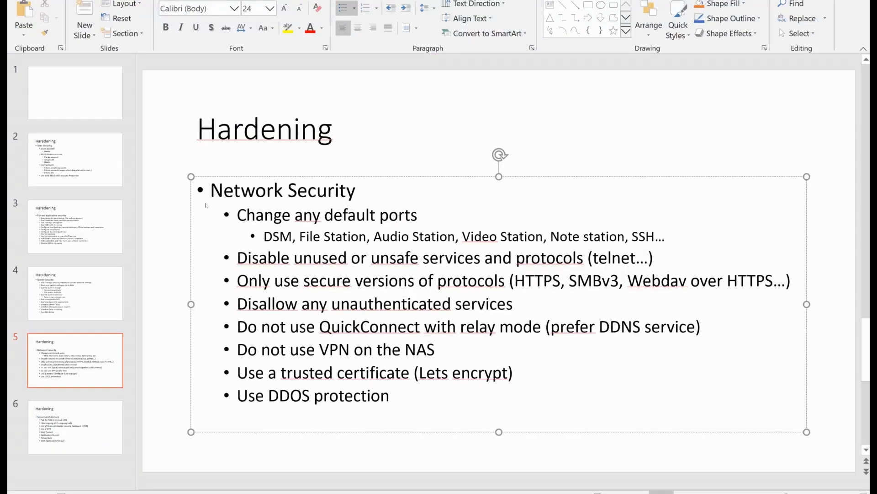
# - Return to DSM and examine the general Security settings and the trusted proxies list, closing the list without changes
pyautogui.hotkey('alt', 'Tab')
pyautogui.hotkey('alt', 'Tab')
pyautogui.hotkey('alt', 'Tab')
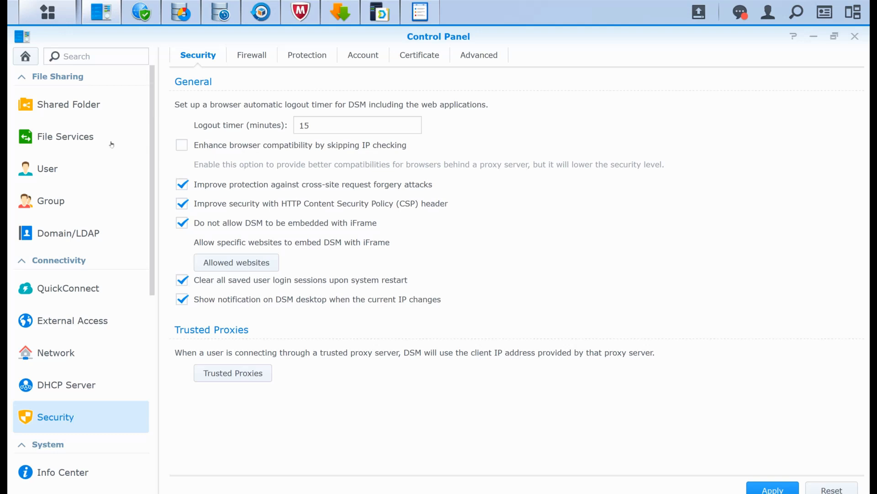
pyautogui.click(233, 373)
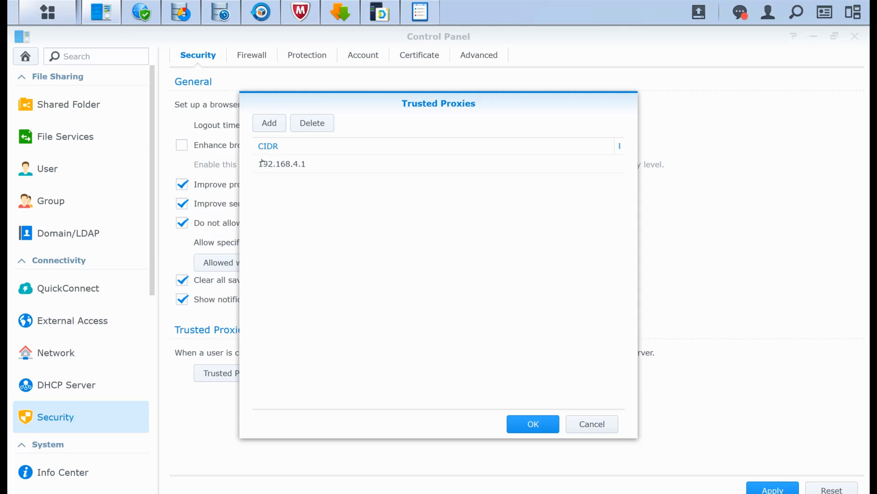
pyautogui.press('Escape')
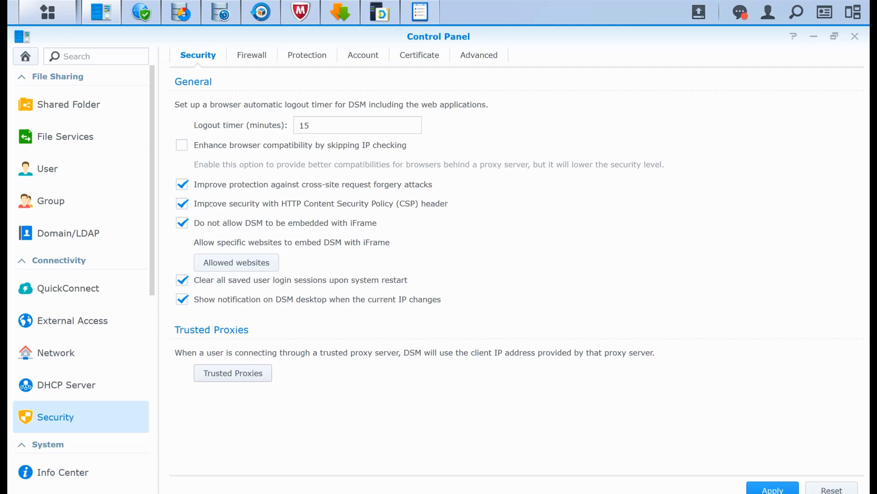
# - Switch to the PowerPoint presentation and show the Secure Architecture slide
pyautogui.moveTo(463, 493)
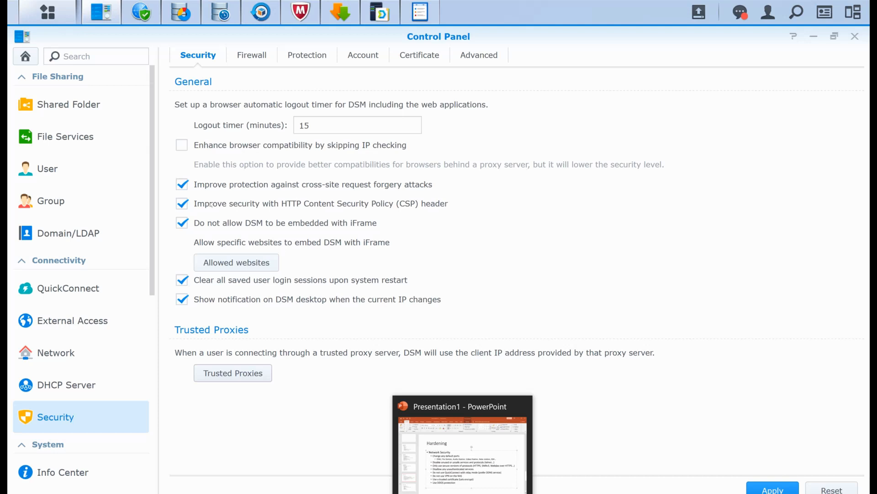
pyautogui.click(462, 493)
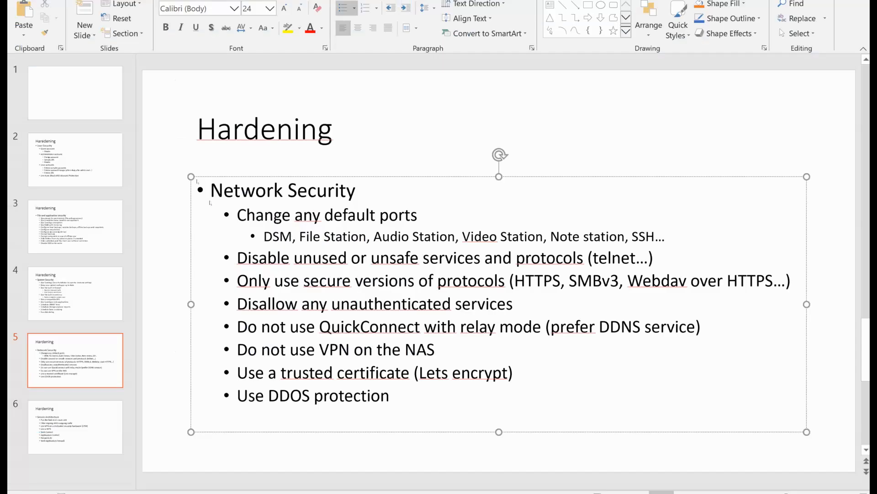
pyautogui.press('Down')
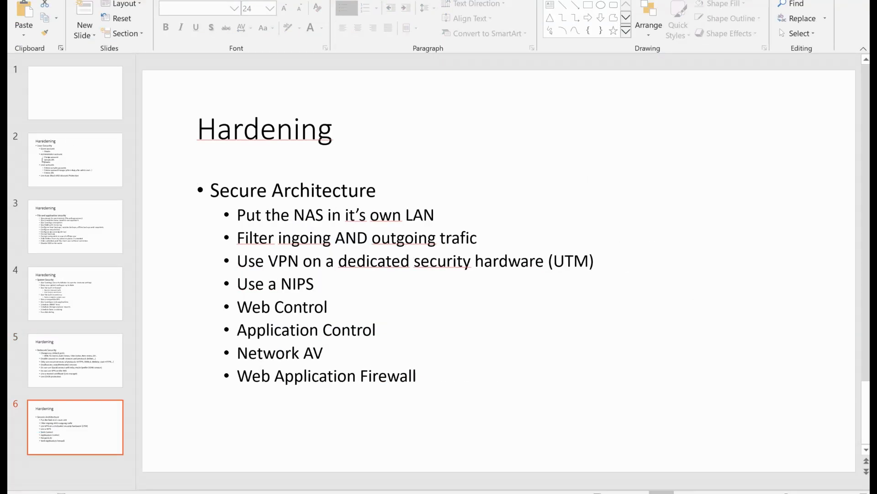